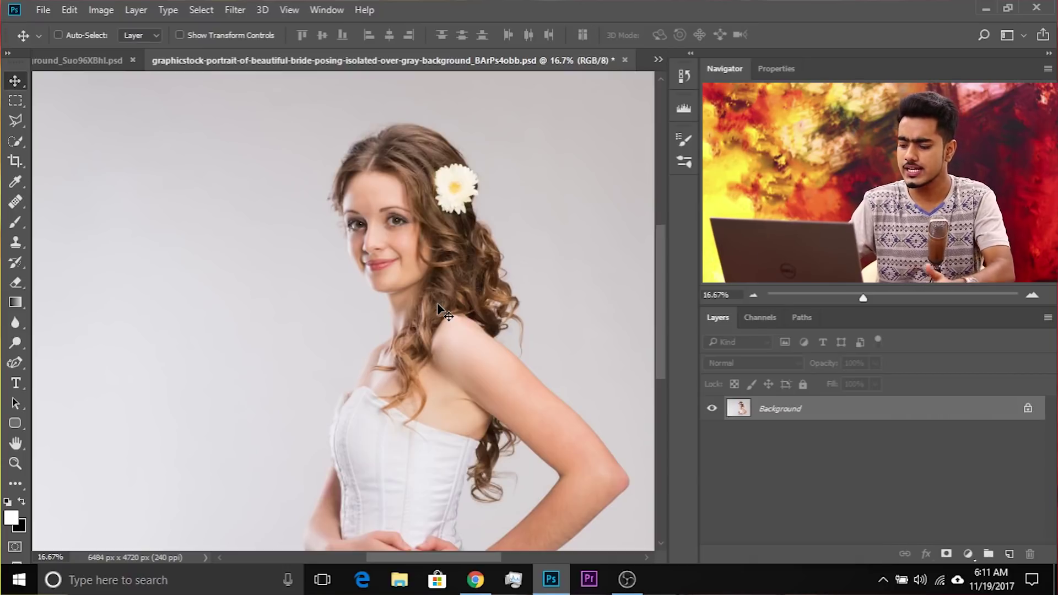
# Add a Curves adjustment layer, raise its midtones strongly to brighten the portrait, and invert the layer mask to black.
pyautogui.hotkey('ctrl', '+')
pyautogui.scroll(3, 438, 303)
pyautogui.hscroll(3, 437, 303)
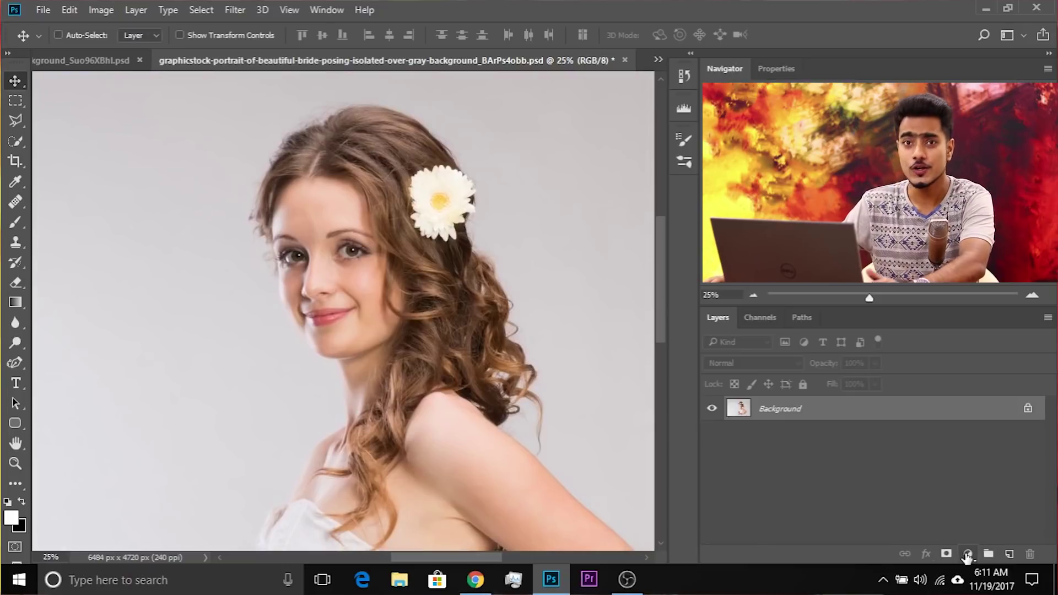
pyautogui.click(967, 554)
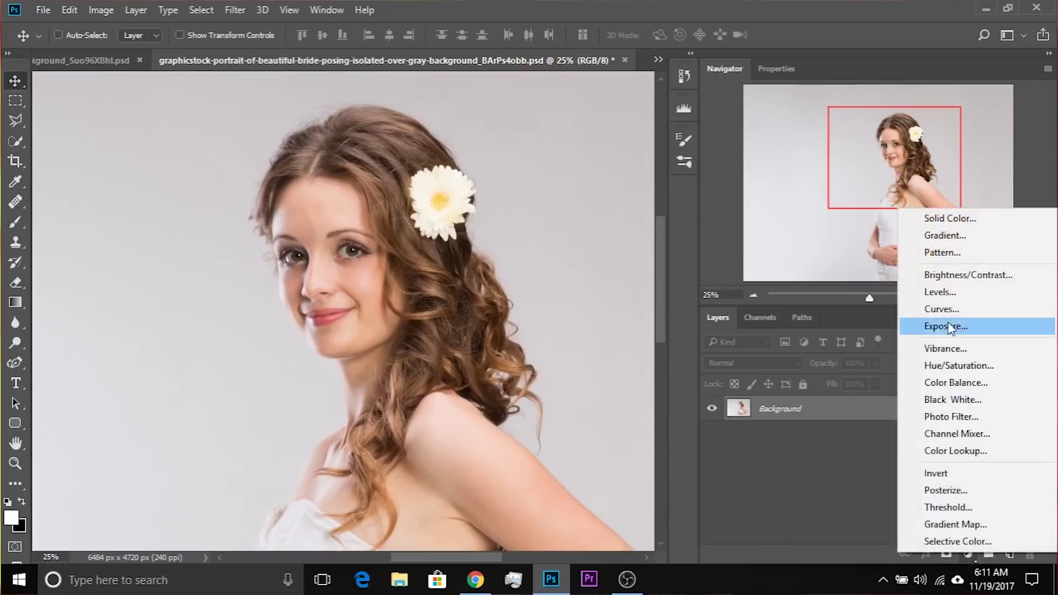
pyautogui.click(962, 310)
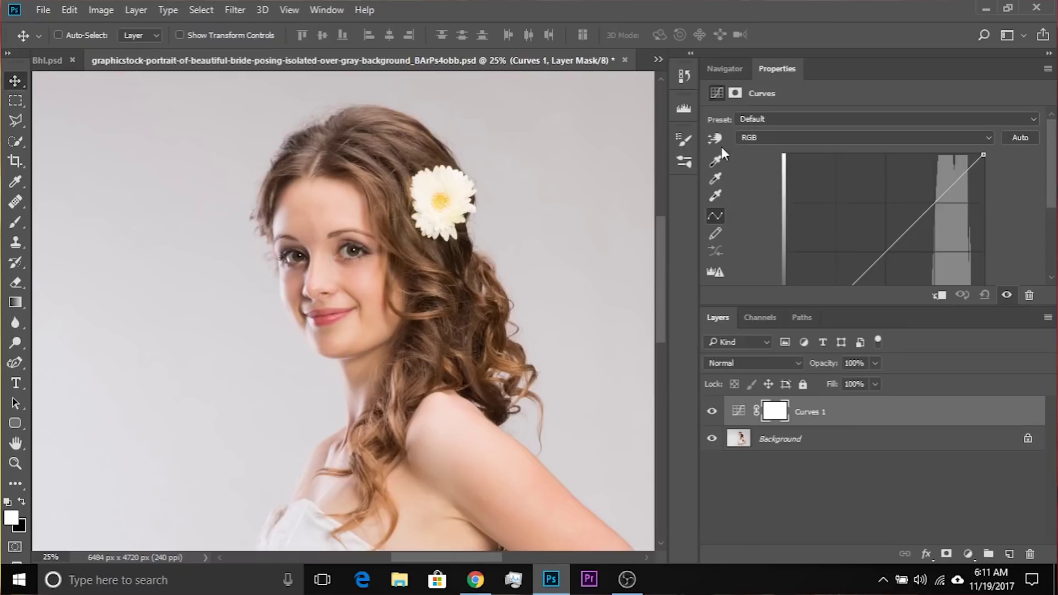
pyautogui.scroll(-2, 875, 199)
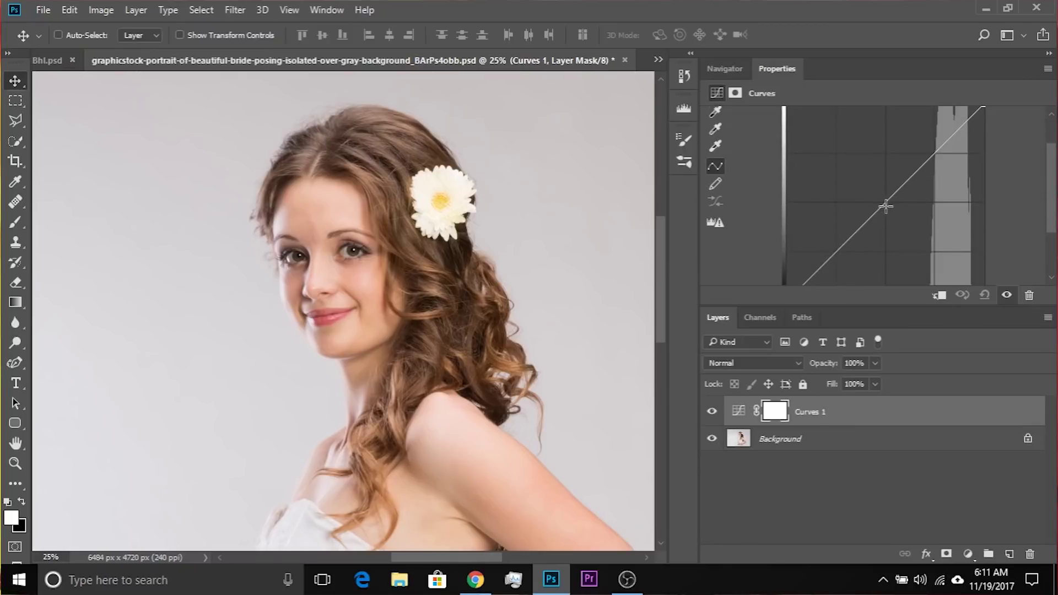
pyautogui.moveTo(886, 206); pyautogui.dragTo(851, 168)
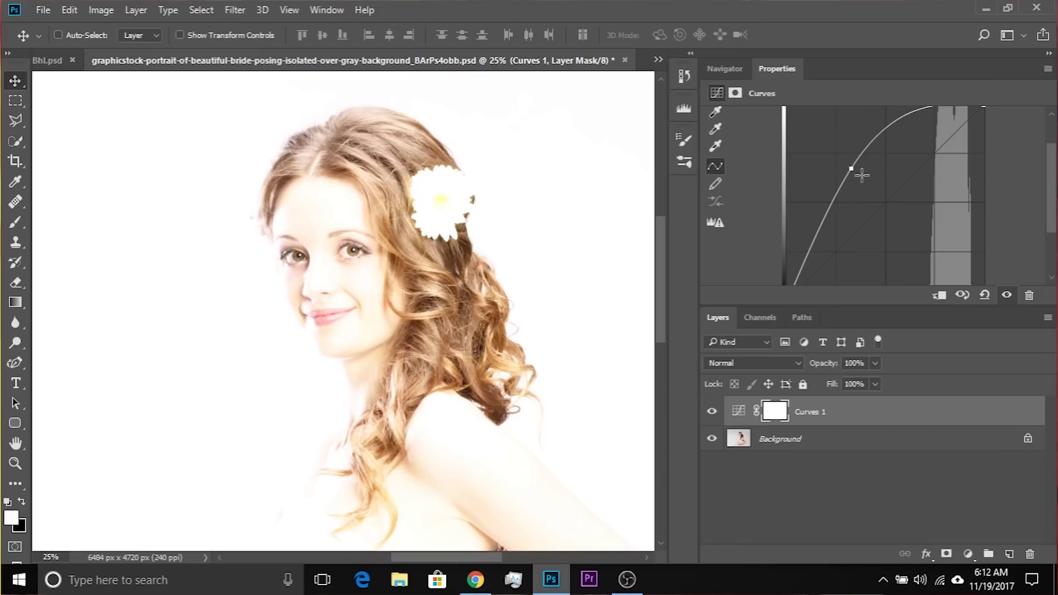
pyautogui.click(772, 414)
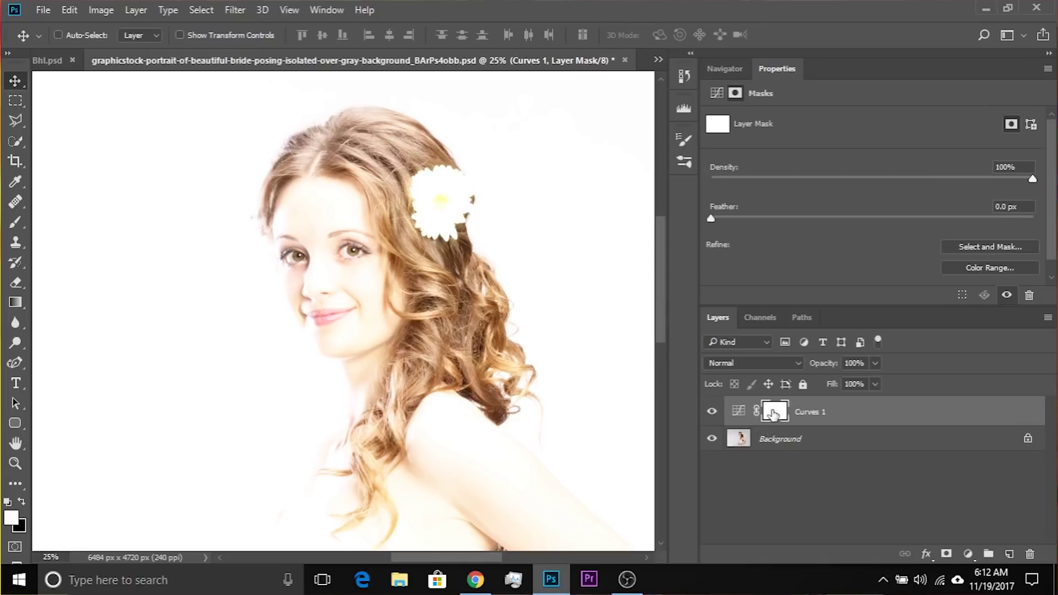
pyautogui.hotkey('ctrl', 'i')
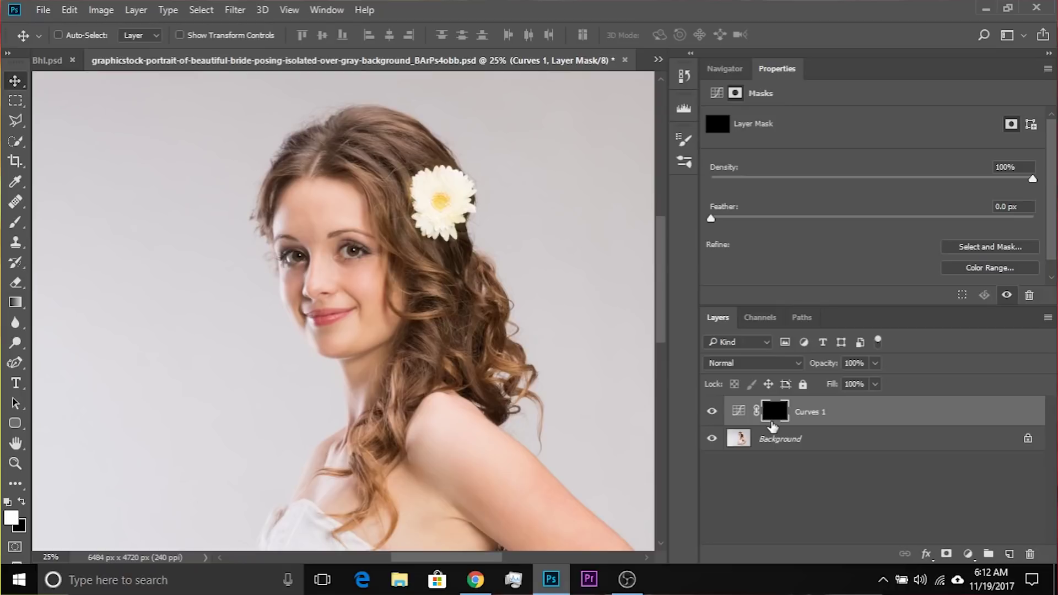
# With a soft white Brush at 100% flow and about 314 px, paint a highlight into the mask on the curl beside the cheek.
pyautogui.hotkey('ctrl', '+')
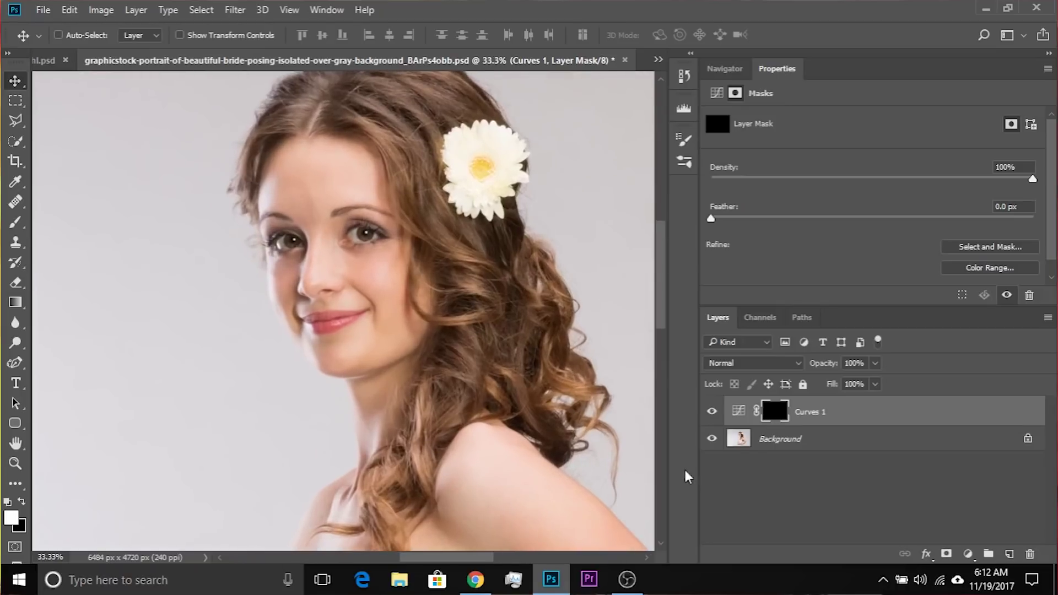
pyautogui.moveTo(494, 385); pyautogui.dragTo(487, 390)
pyautogui.click(13, 222)
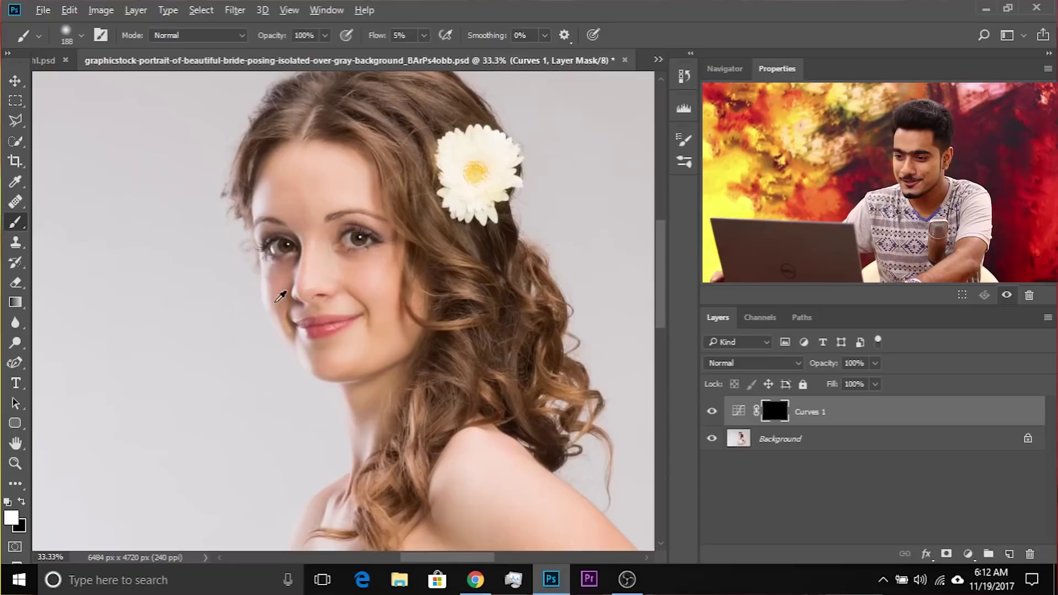
pyautogui.moveTo(273, 303)
pyautogui.mouseDown()
pyautogui.moveTo(288, 301)
pyautogui.moveTo(274, 182)
pyautogui.moveTo(283, 445)
pyautogui.moveTo(272, 200)
pyautogui.moveTo(263, 196)
pyautogui.mouseUp()
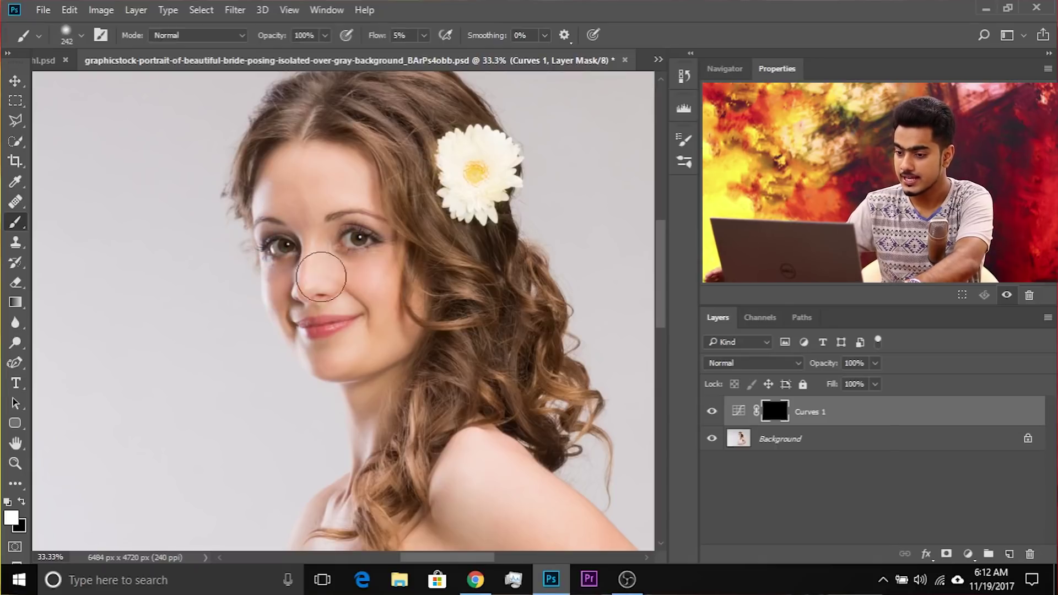
pyautogui.hotkey('ctrl', '+')
pyautogui.moveTo(327, 311); pyautogui.dragTo(243, 374)
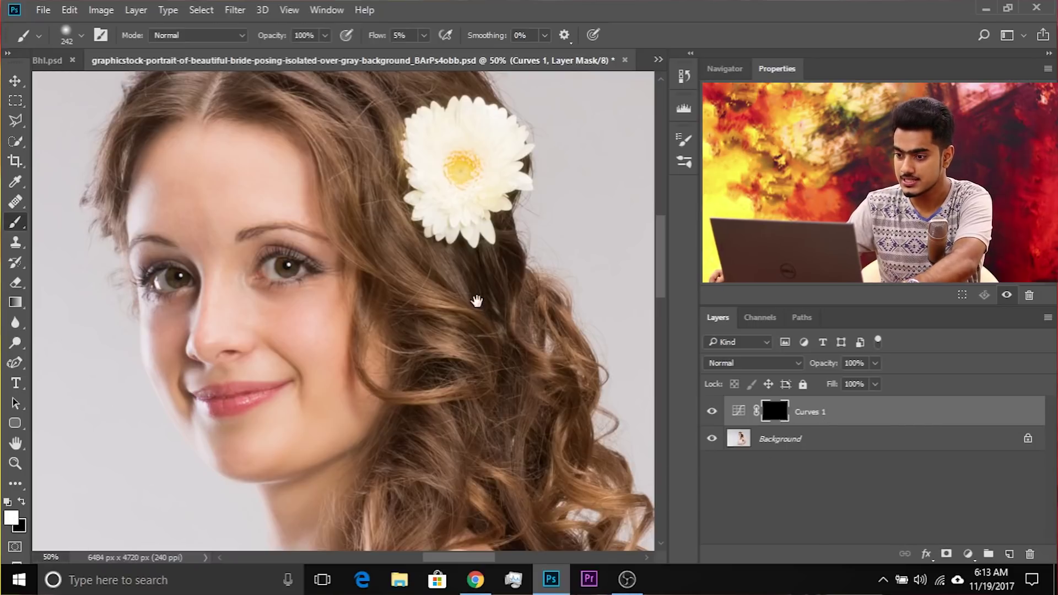
pyautogui.moveTo(476, 301); pyautogui.dragTo(442, 283)
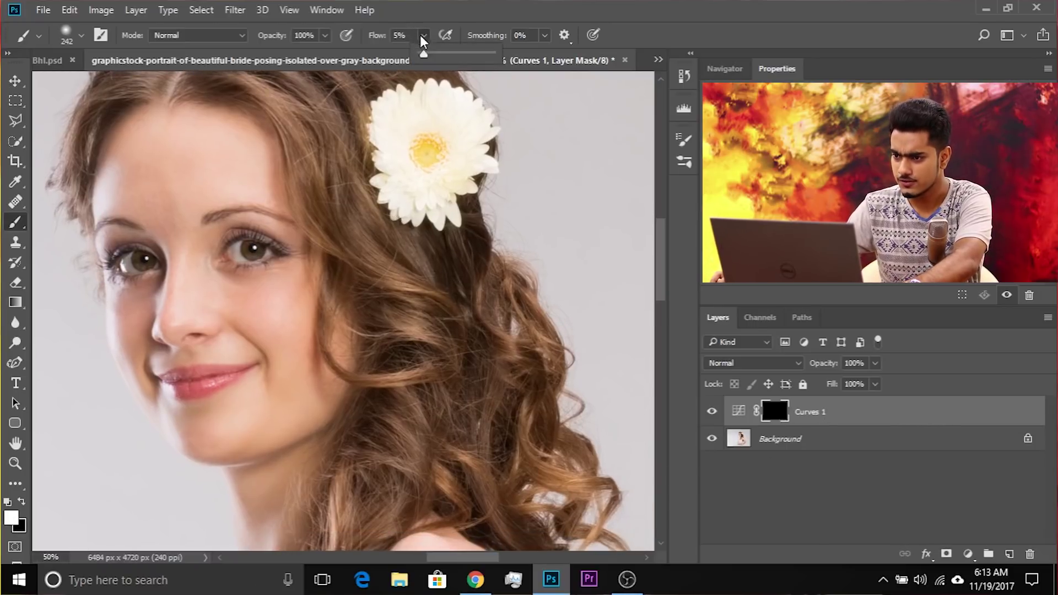
pyautogui.moveTo(405, 324)
pyautogui.mouseDown()
pyautogui.moveTo(427, 321)
pyautogui.moveTo(418, 324)
pyautogui.mouseUp()
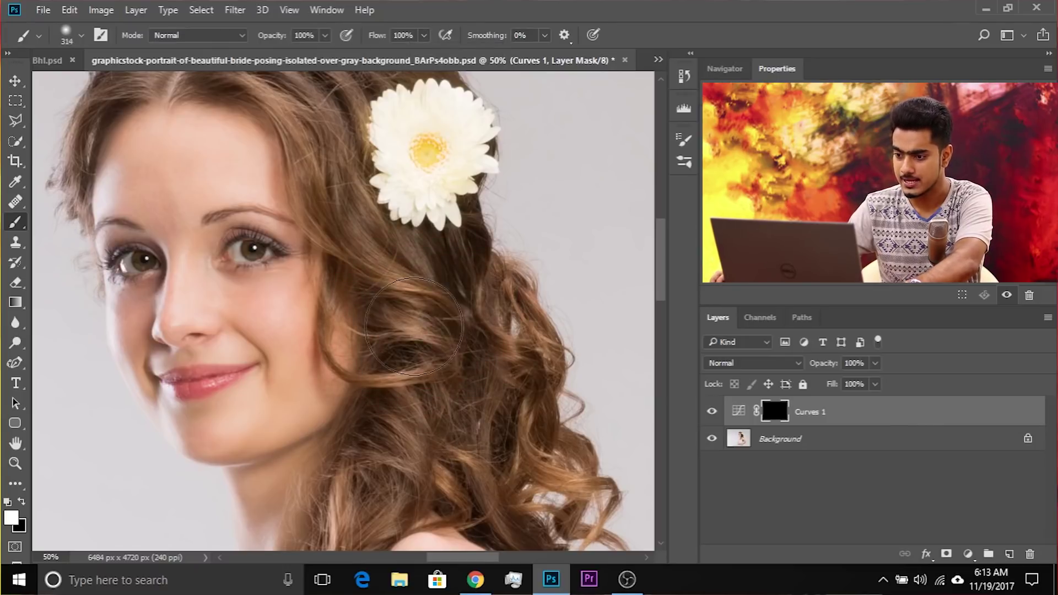
pyautogui.click(414, 325)
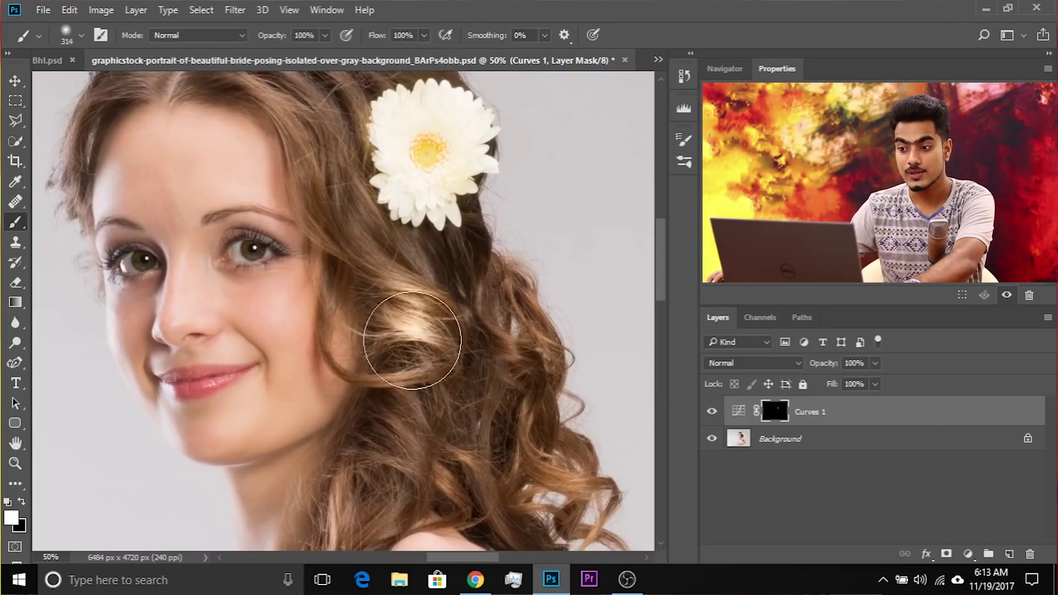
# Enlarge the soft brush and paint a highlight on the hair at the parting above the forehead.
pyautogui.scroll(5, 358, 339)
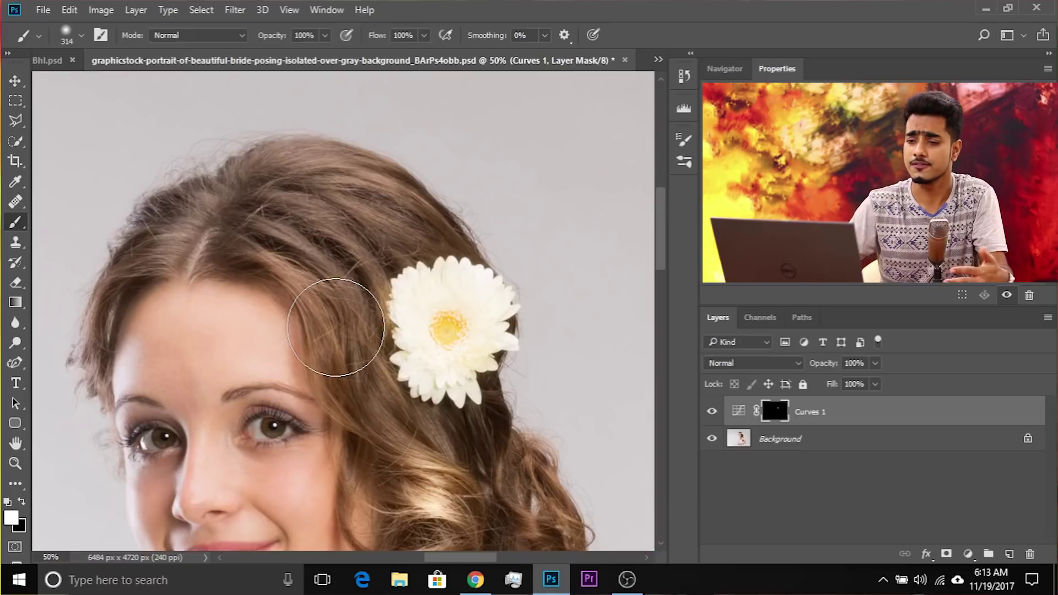
pyautogui.moveTo(165, 264); pyautogui.dragTo(173, 256)
pyautogui.moveTo(165, 224)
pyautogui.mouseDown()
pyautogui.moveTo(216, 280)
pyautogui.moveTo(230, 280)
pyautogui.mouseUp()
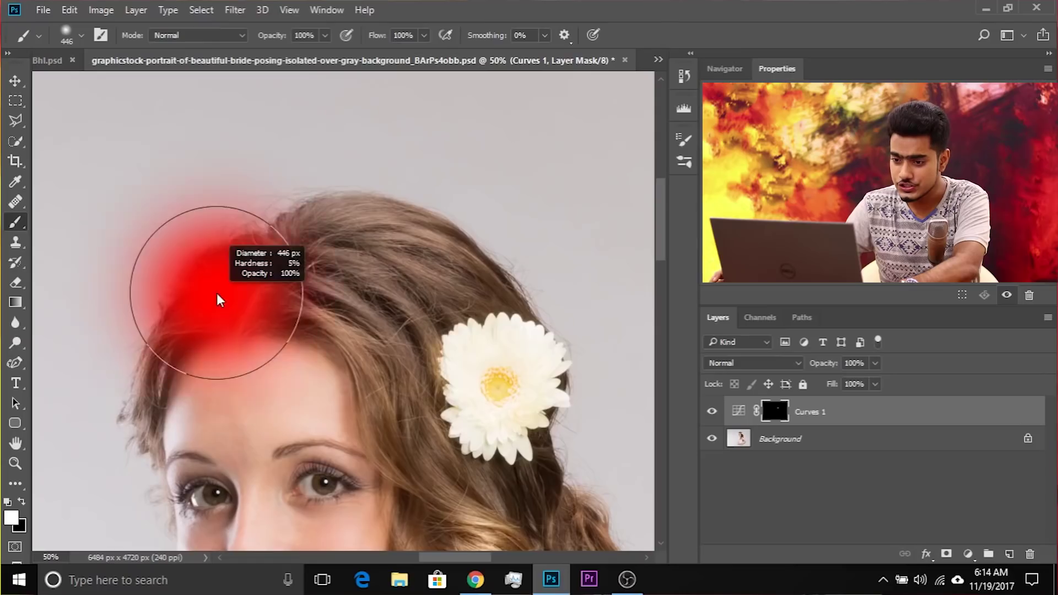
pyautogui.moveTo(216, 293); pyautogui.dragTo(211, 274)
pyautogui.rightClick(218, 292)
pyautogui.click(222, 292)
# Paint highlights on the front strands beside the flower at about 418 px and on the crown at about 470 px.
pyautogui.moveTo(342, 287)
pyautogui.mouseDown()
pyautogui.moveTo(232, 283)
pyautogui.moveTo(254, 271)
pyautogui.mouseUp()
pyautogui.moveTo(238, 305); pyautogui.dragTo(241, 306)
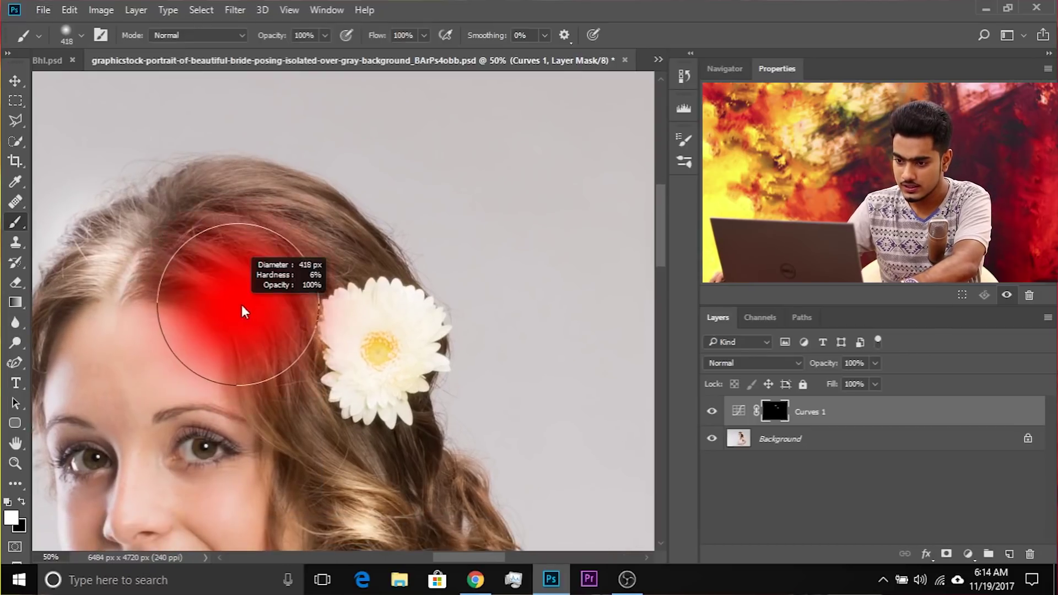
pyautogui.click(239, 295)
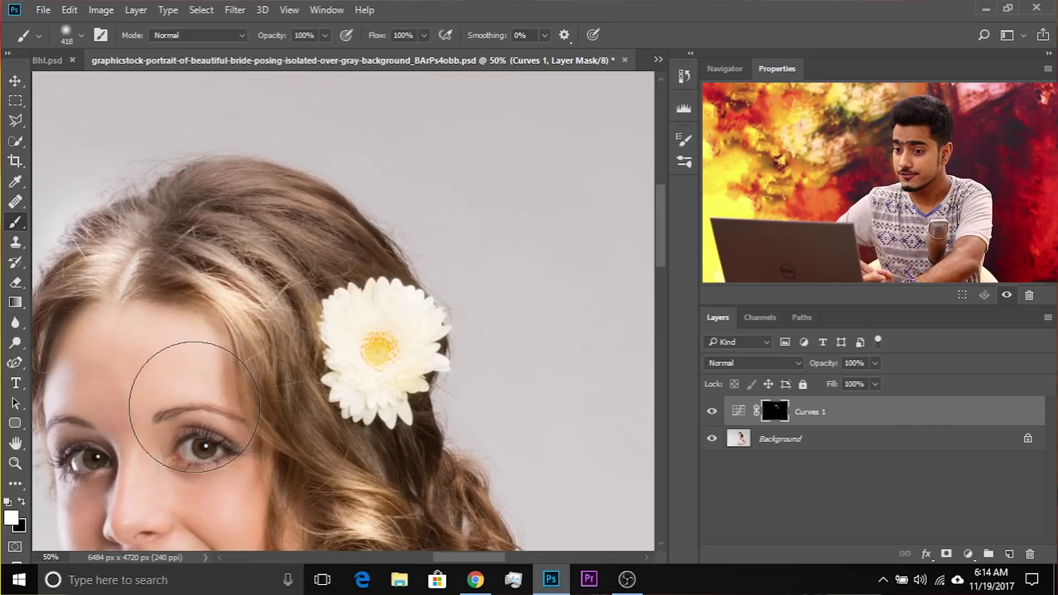
pyautogui.moveTo(352, 165)
pyautogui.mouseDown()
pyautogui.moveTo(329, 237)
pyautogui.moveTo(305, 241)
pyautogui.mouseUp()
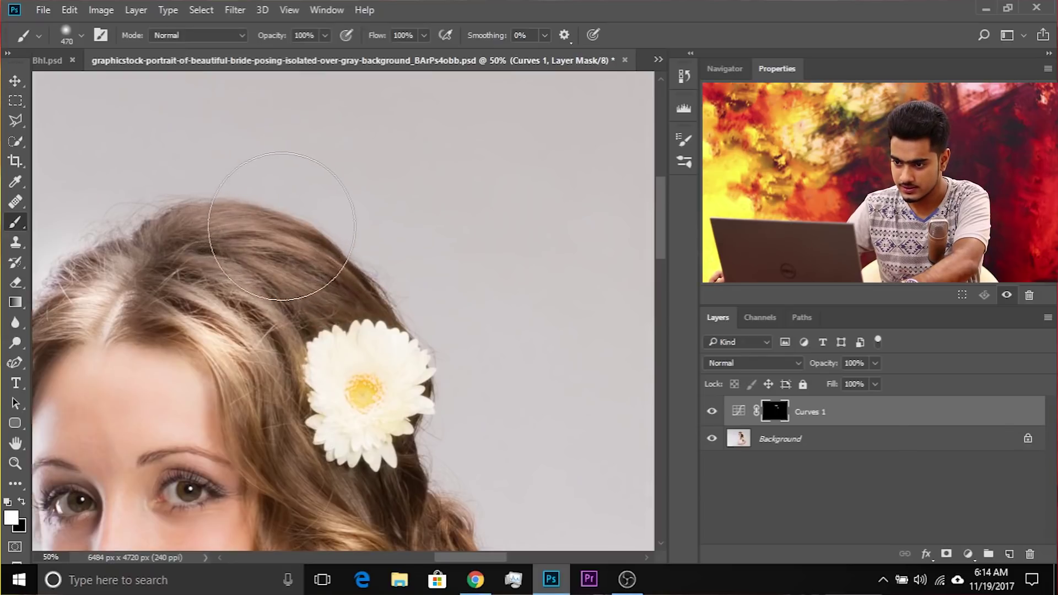
pyautogui.click(281, 227)
# Reduce the brush size and paint a highlight on the back curls below the flower.
pyautogui.moveTo(414, 359); pyautogui.dragTo(386, 288)
pyautogui.moveTo(375, 397); pyautogui.dragTo(331, 224)
pyautogui.moveTo(364, 337); pyautogui.dragTo(351, 212)
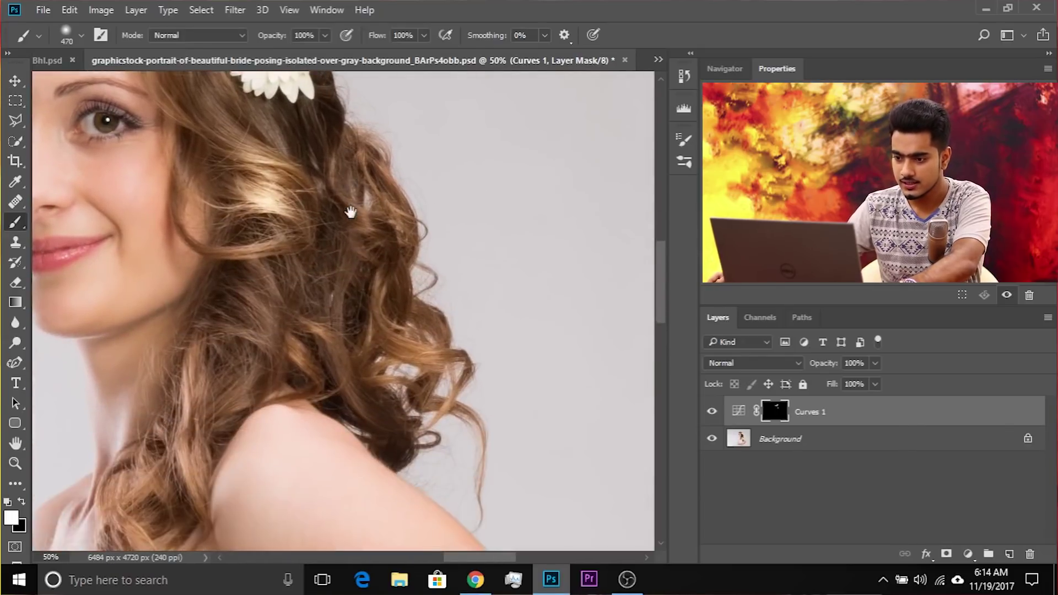
pyautogui.hotkey('ctrl', '+')
pyautogui.moveTo(585, 370); pyautogui.dragTo(514, 469)
pyautogui.moveTo(324, 319); pyautogui.dragTo(353, 332)
pyautogui.moveTo(338, 295)
pyautogui.mouseDown()
pyautogui.moveTo(277, 290)
pyautogui.moveTo(294, 288)
pyautogui.mouseUp()
pyautogui.click(307, 292)
# Paint highlights on the lower curls around the shoulder and on the strands beside the neck.
pyautogui.moveTo(342, 350); pyautogui.dragTo(331, 387)
pyautogui.moveTo(334, 350)
pyautogui.mouseDown()
pyautogui.moveTo(355, 292)
pyautogui.moveTo(365, 196)
pyautogui.mouseUp()
pyautogui.click(344, 468)
pyautogui.moveTo(378, 331)
pyautogui.mouseDown()
pyautogui.moveTo(438, 337)
pyautogui.moveTo(440, 322)
pyautogui.mouseUp()
pyautogui.moveTo(342, 308)
pyautogui.mouseDown()
pyautogui.moveTo(316, 310)
pyautogui.moveTo(333, 298)
pyautogui.moveTo(317, 295)
pyautogui.moveTo(326, 293)
pyautogui.mouseUp()
pyautogui.moveTo(291, 329)
pyautogui.mouseDown()
pyautogui.moveTo(352, 358)
pyautogui.moveTo(325, 353)
pyautogui.mouseUp()
# With a brush of about 221 px, paint highlights on the strands falling over the chest and the curl beside the jaw.
pyautogui.scroll(-3, 267, 321)
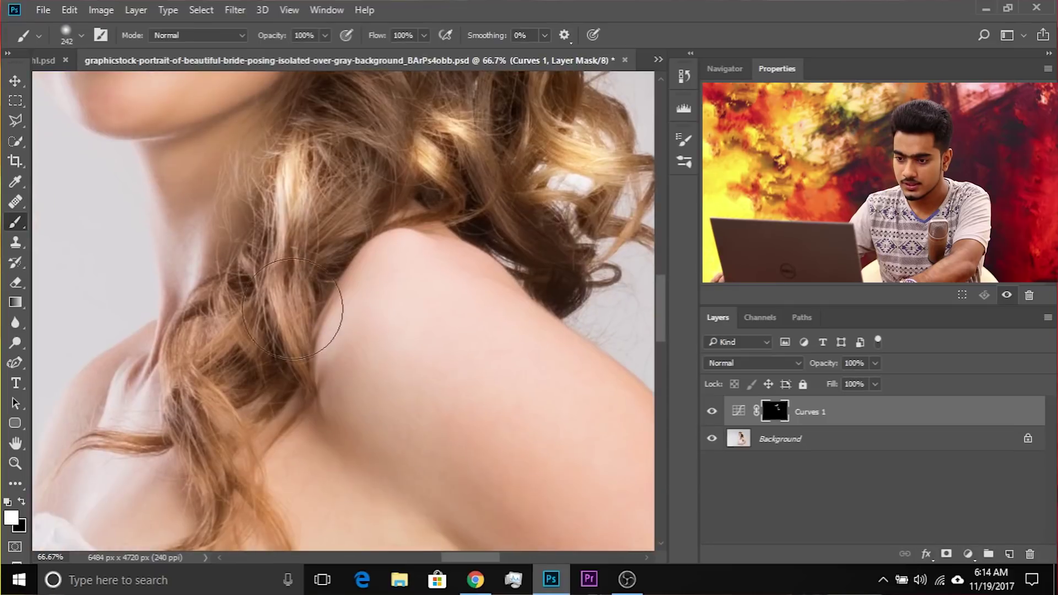
pyautogui.moveTo(279, 381); pyautogui.dragTo(347, 254)
pyautogui.moveTo(317, 341); pyautogui.dragTo(310, 341)
pyautogui.scroll(6, 325, 366)
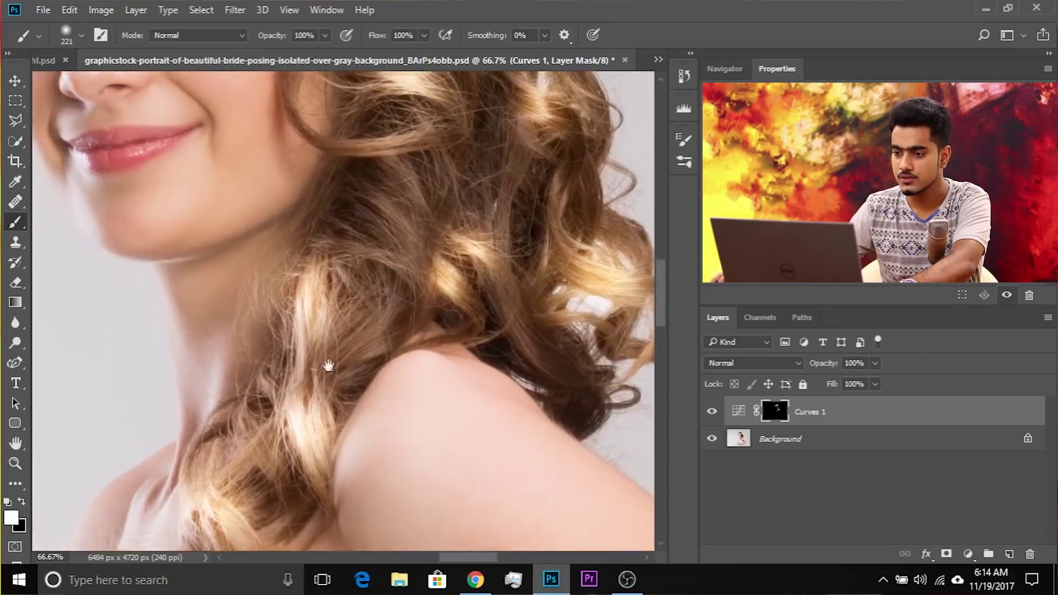
pyautogui.moveTo(320, 288); pyautogui.dragTo(338, 281)
# Review the painted hair highlights and compare before and after by toggling the Curves layer's visibility.
pyautogui.moveTo(380, 358); pyautogui.dragTo(352, 335)
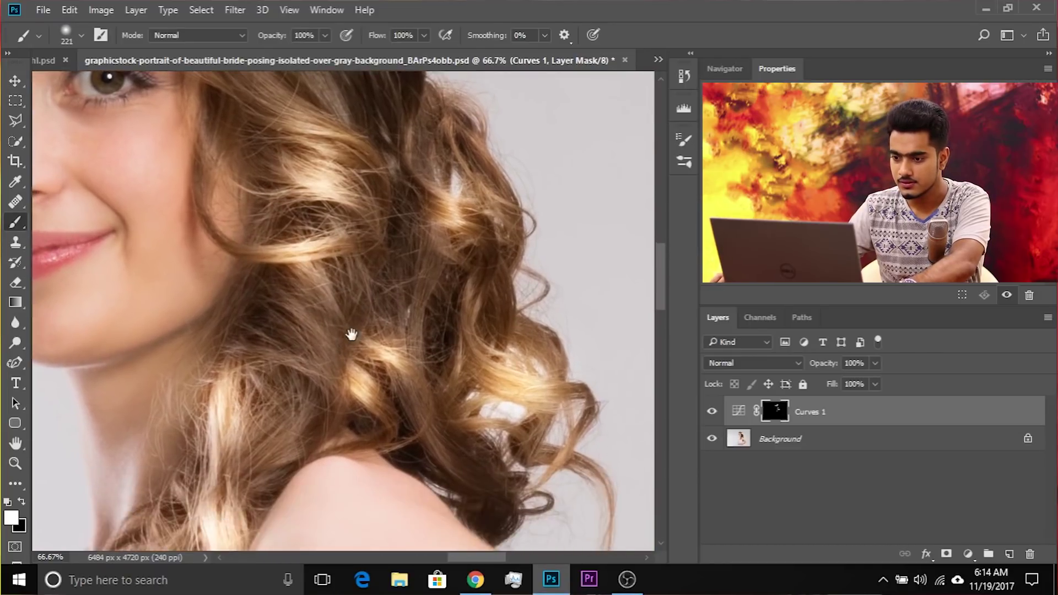
pyautogui.moveTo(379, 275); pyautogui.dragTo(376, 503)
pyautogui.moveTo(335, 393); pyautogui.dragTo(347, 445)
pyautogui.moveTo(357, 352); pyautogui.dragTo(411, 330)
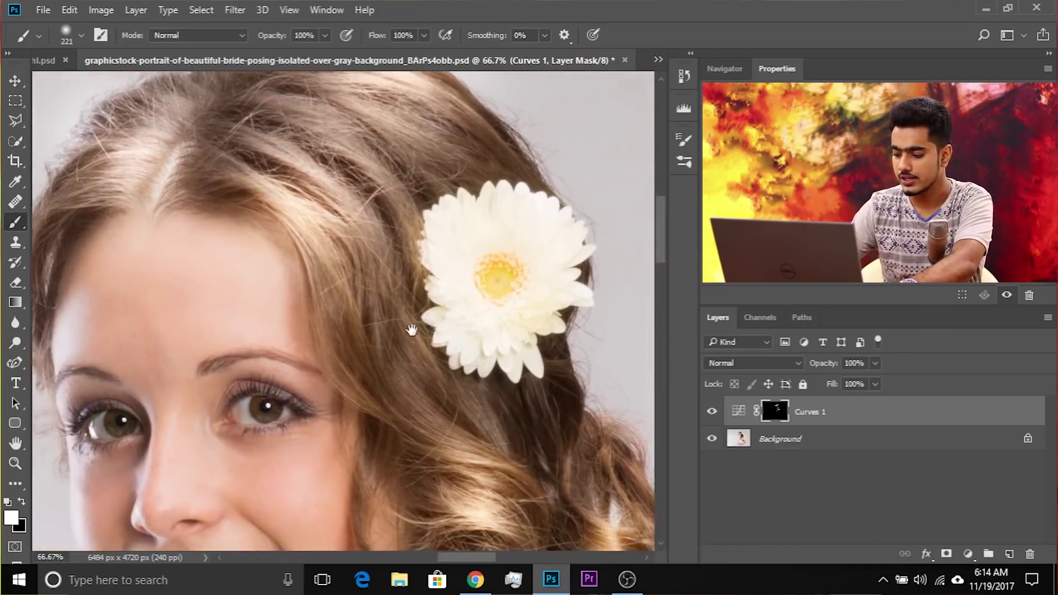
pyautogui.scroll(-2, 412, 332)
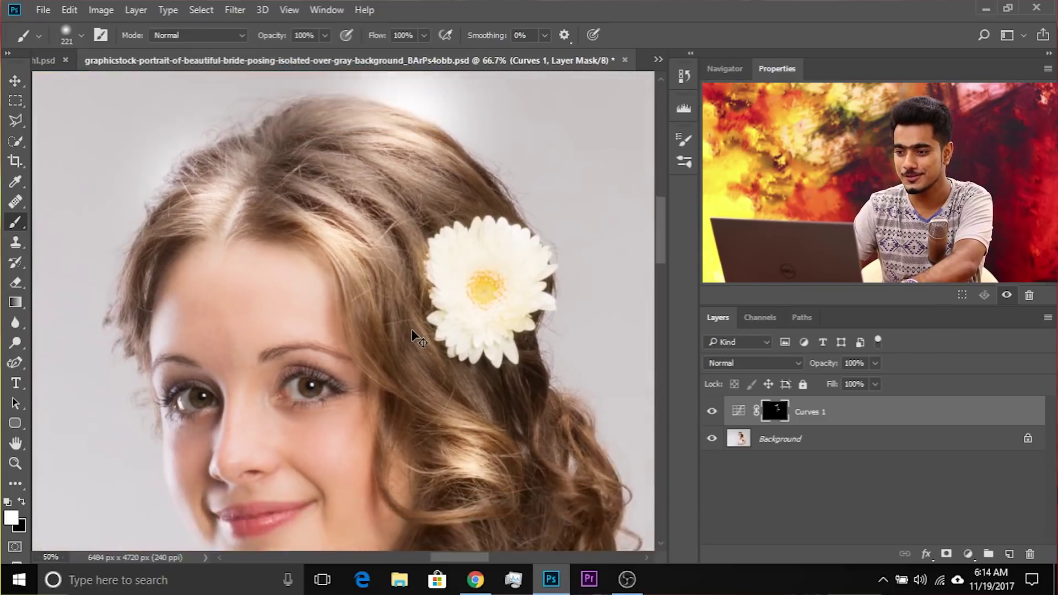
pyautogui.moveTo(412, 332); pyautogui.dragTo(384, 285)
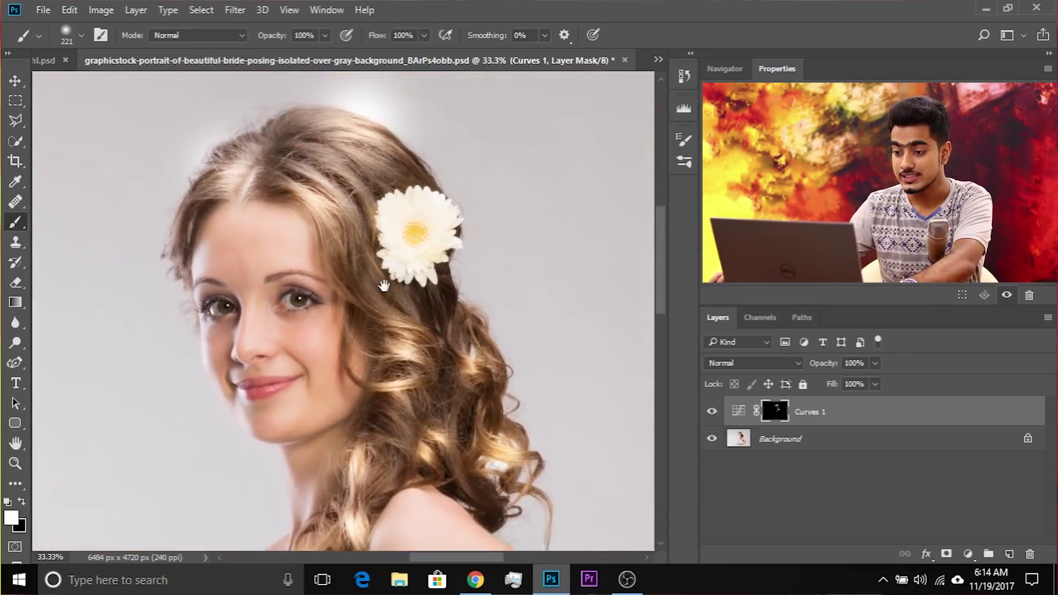
pyautogui.click(712, 411)
pyautogui.click(713, 411)
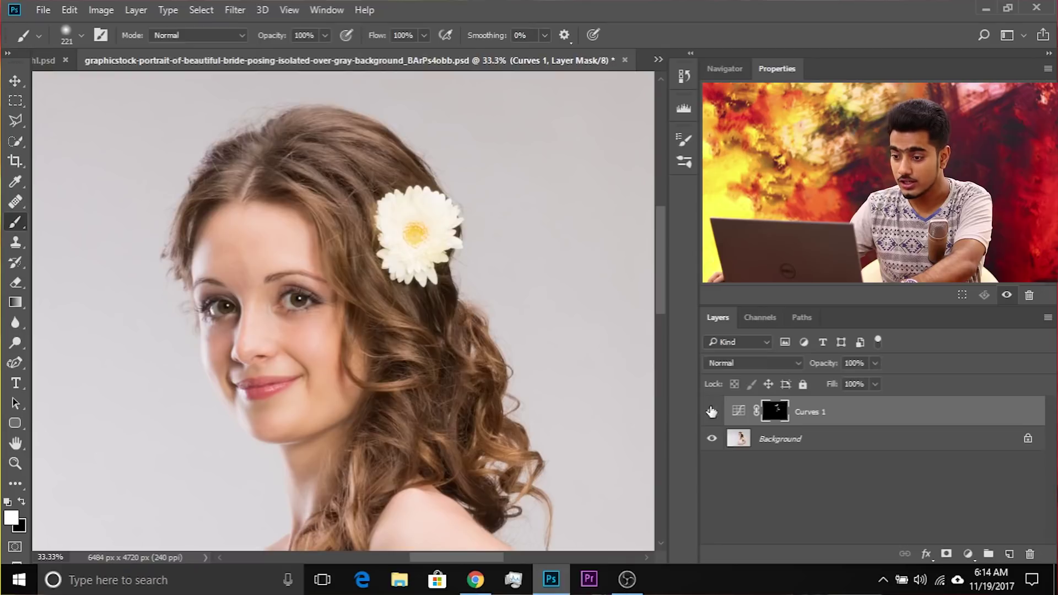
# Paint further highlights on the curls beneath the flower with a brush of about 227 px.
pyautogui.hotkey('ctrl', '+')
pyautogui.hotkey('ctrl', '+')
pyautogui.moveTo(485, 301)
pyautogui.mouseDown()
pyautogui.moveTo(421, 333)
pyautogui.moveTo(451, 340)
pyautogui.moveTo(411, 154)
pyautogui.mouseUp()
pyautogui.keyDown('alt'); pyautogui.rightClick(441, 340); pyautogui.keyUp('alt')
pyautogui.click(430, 341)
pyautogui.moveTo(432, 294); pyautogui.dragTo(398, 407)
pyautogui.keyDown('alt'); pyautogui.rightClick(354, 338); pyautogui.keyUp('alt')
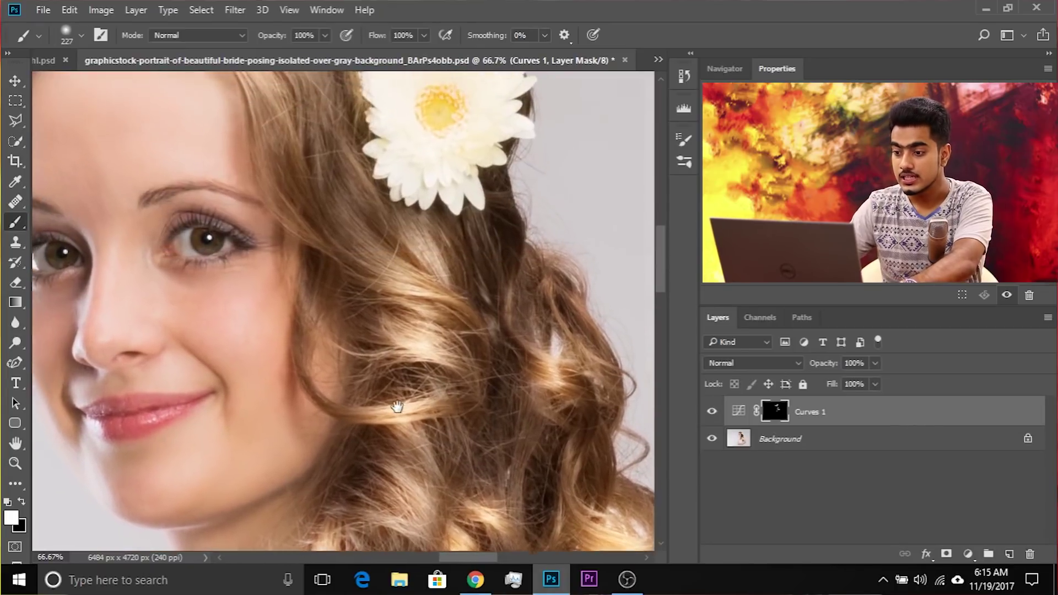
# Try out a different opacity for the Curves layer and return it to 100%.
pyautogui.hotkey('ctrl', '-')
pyautogui.moveTo(273, 154); pyautogui.dragTo(326, 329)
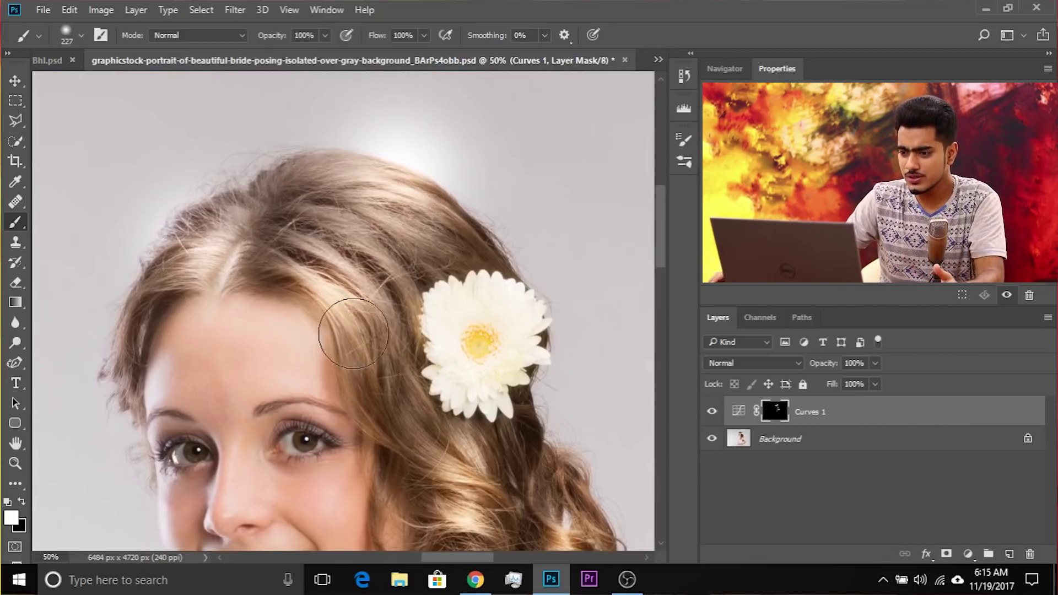
pyautogui.moveTo(573, 375); pyautogui.dragTo(545, 309)
pyautogui.click(875, 363)
pyautogui.moveTo(832, 382); pyautogui.dragTo(890, 382)
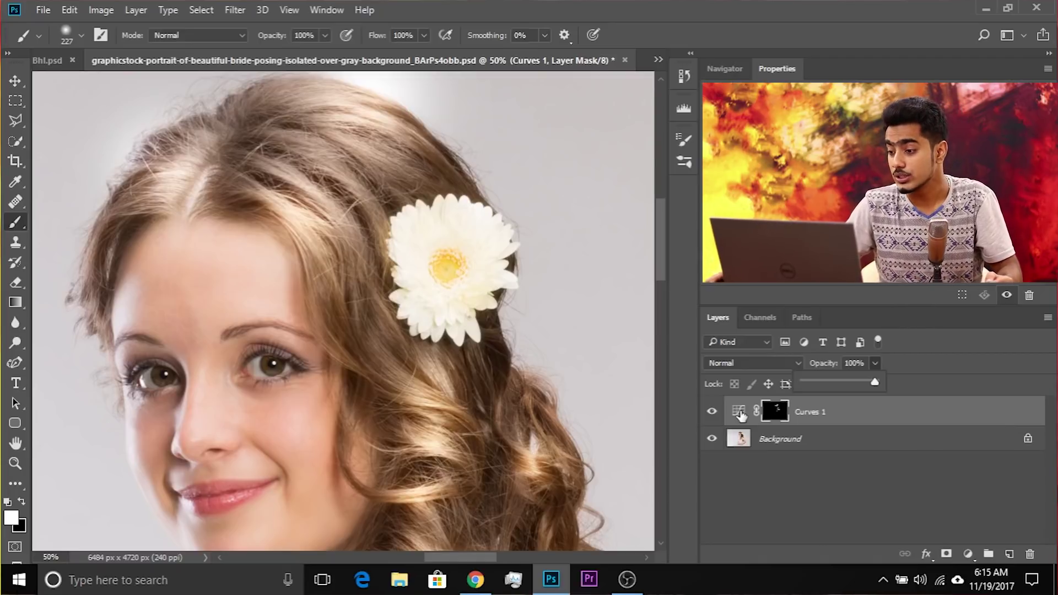
# Lower the midtone point of the Curves adjustment to soften the hair highlights.
pyautogui.click(740, 413)
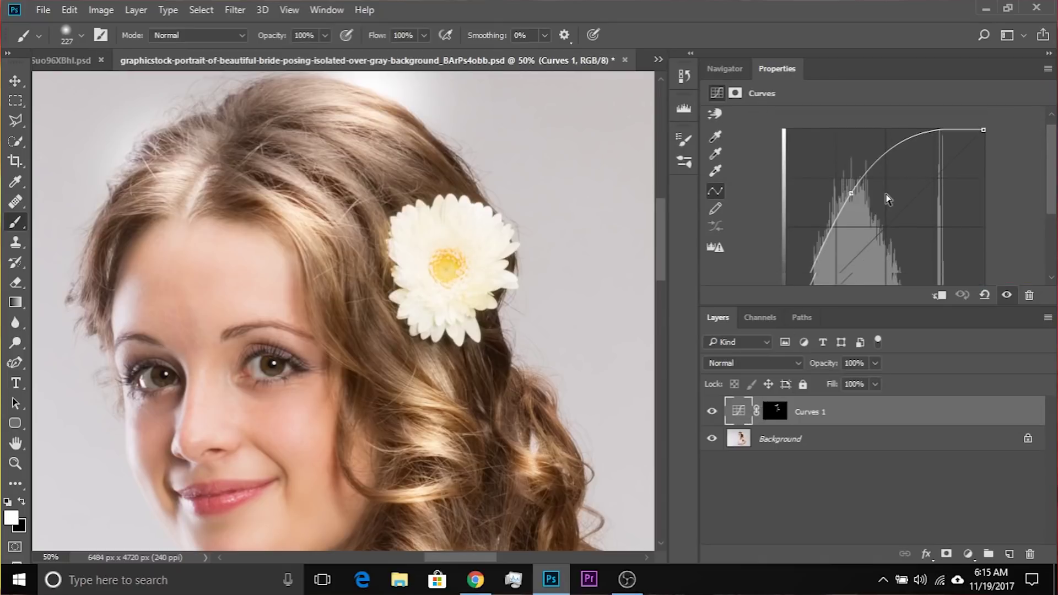
pyautogui.moveTo(854, 220); pyautogui.dragTo(871, 232)
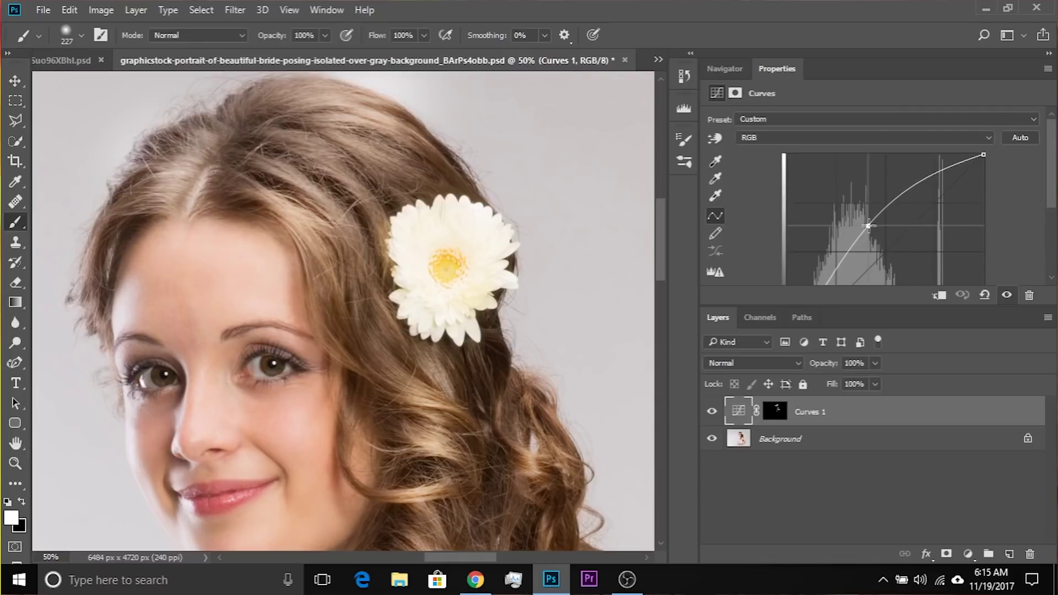
pyautogui.hotkey('ctrl', '-')
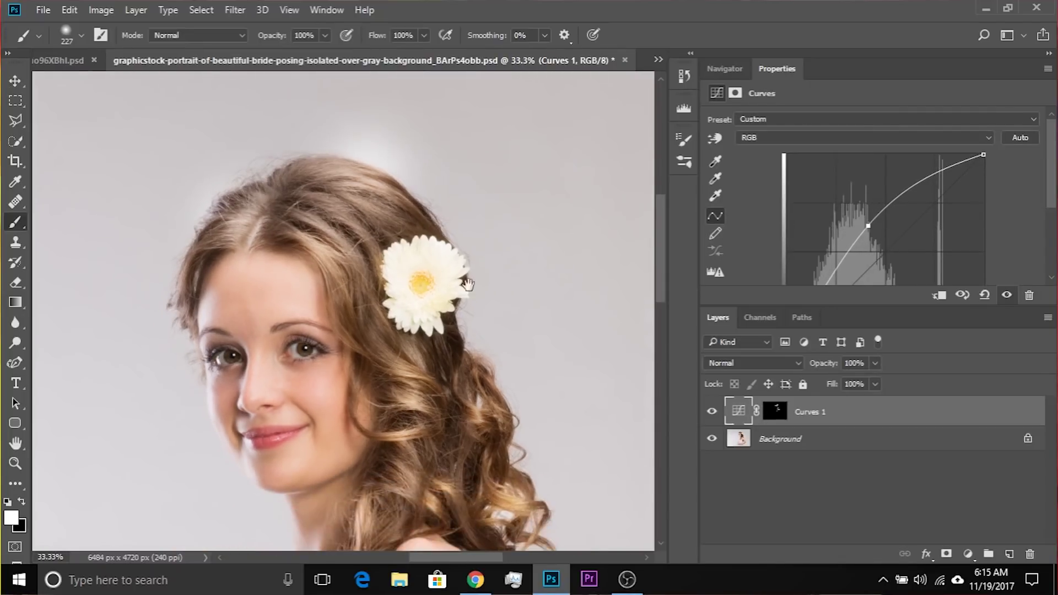
pyautogui.moveTo(479, 281); pyautogui.dragTo(468, 197)
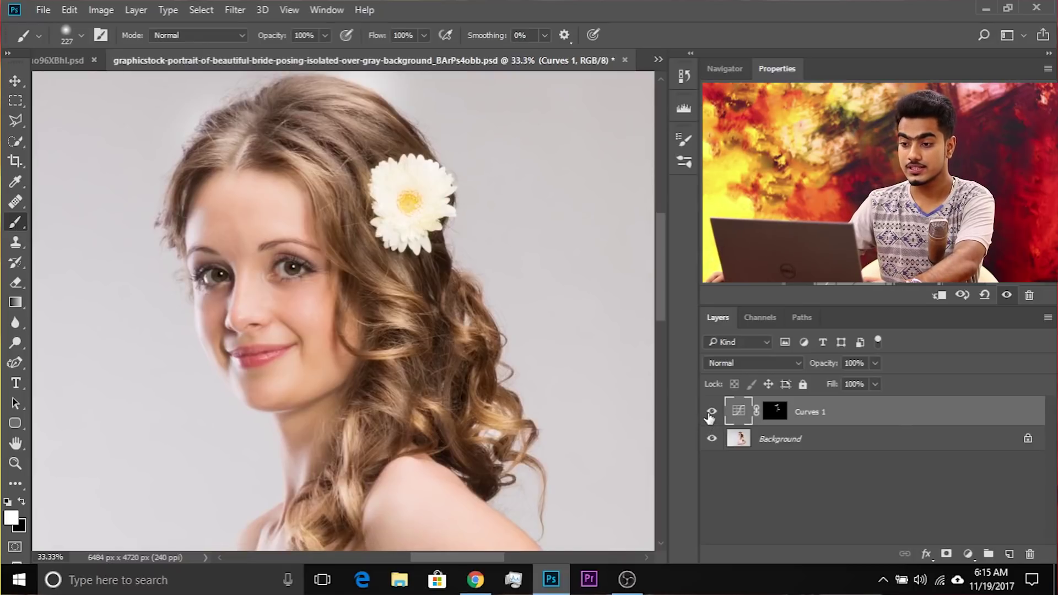
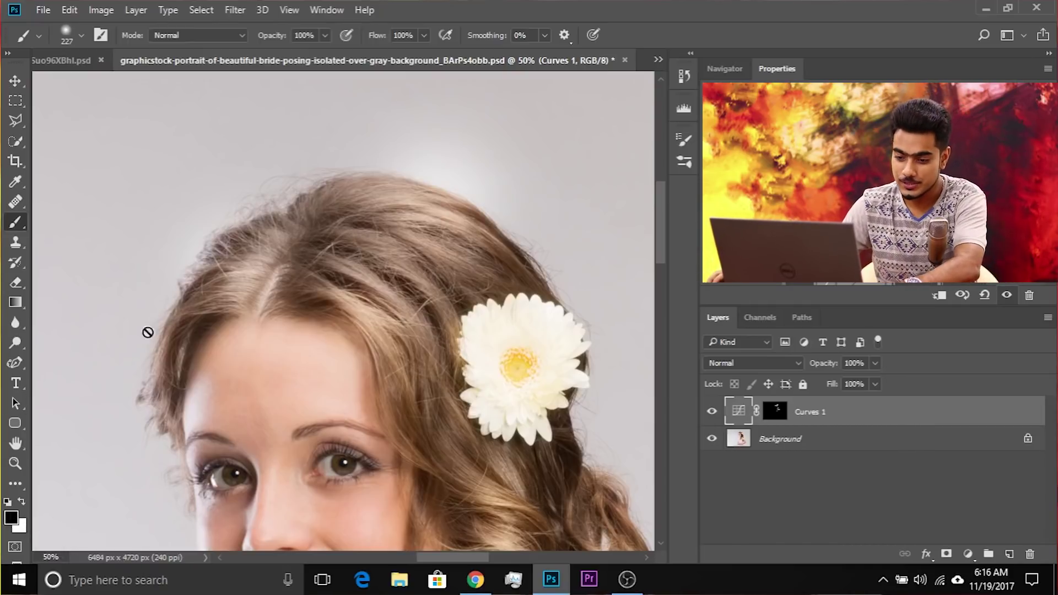
# On the Curves mask, paint white beyond the crown of the hair, and paint the spill back out with black at about 159 px.
pyautogui.click(775, 414)
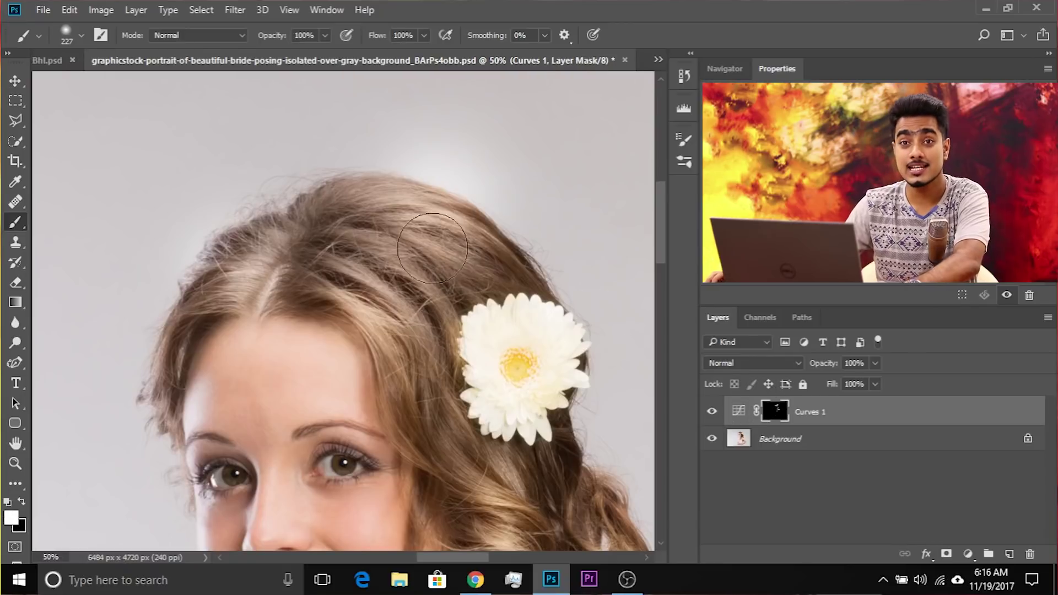
pyautogui.moveTo(454, 186); pyautogui.dragTo(428, 187)
pyautogui.moveTo(384, 156); pyautogui.dragTo(428, 156)
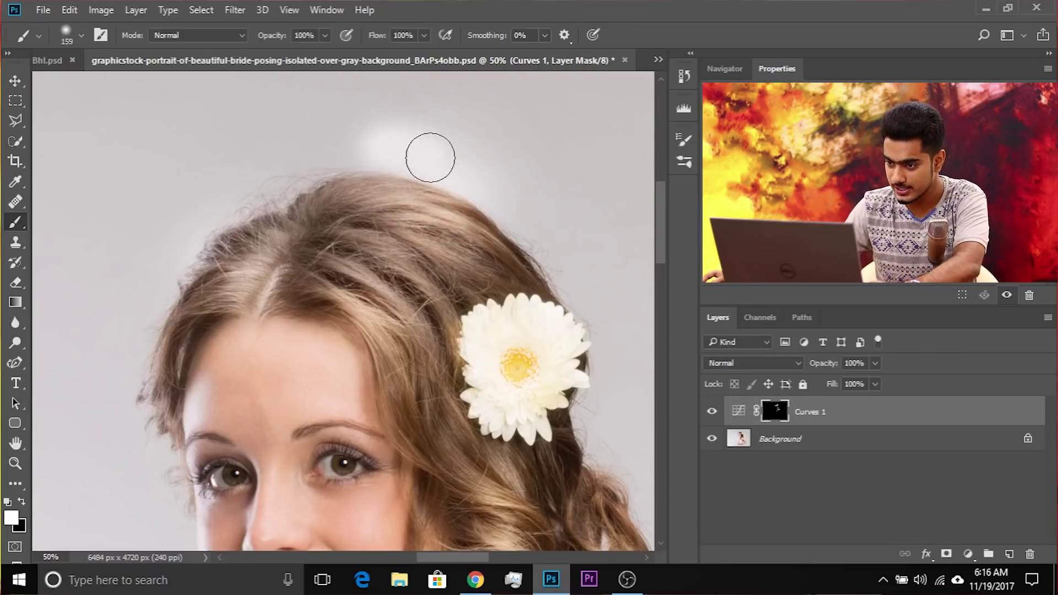
pyautogui.press('x')
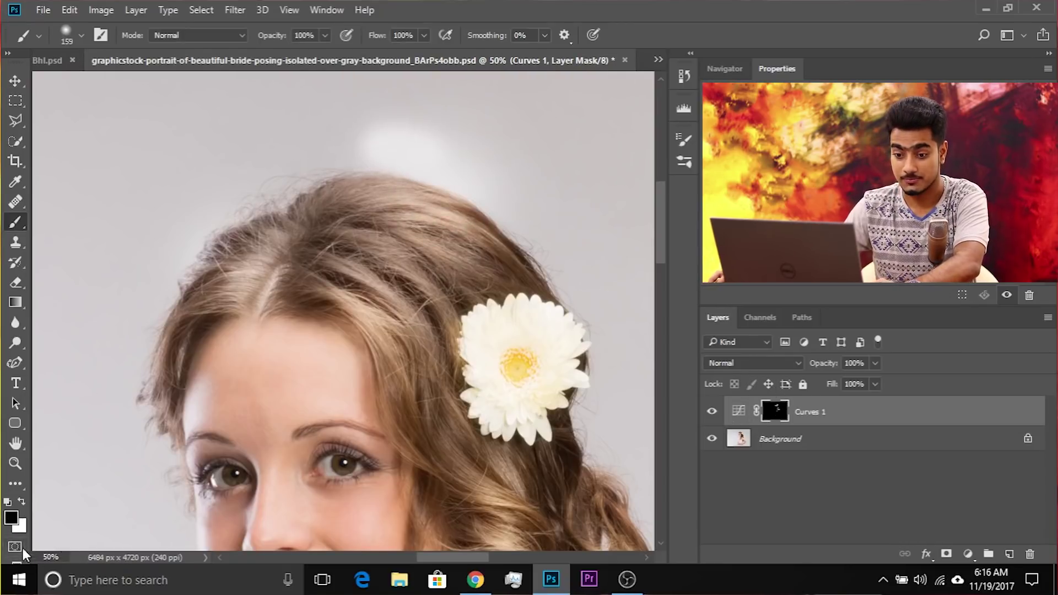
pyautogui.moveTo(361, 137); pyautogui.dragTo(427, 151)
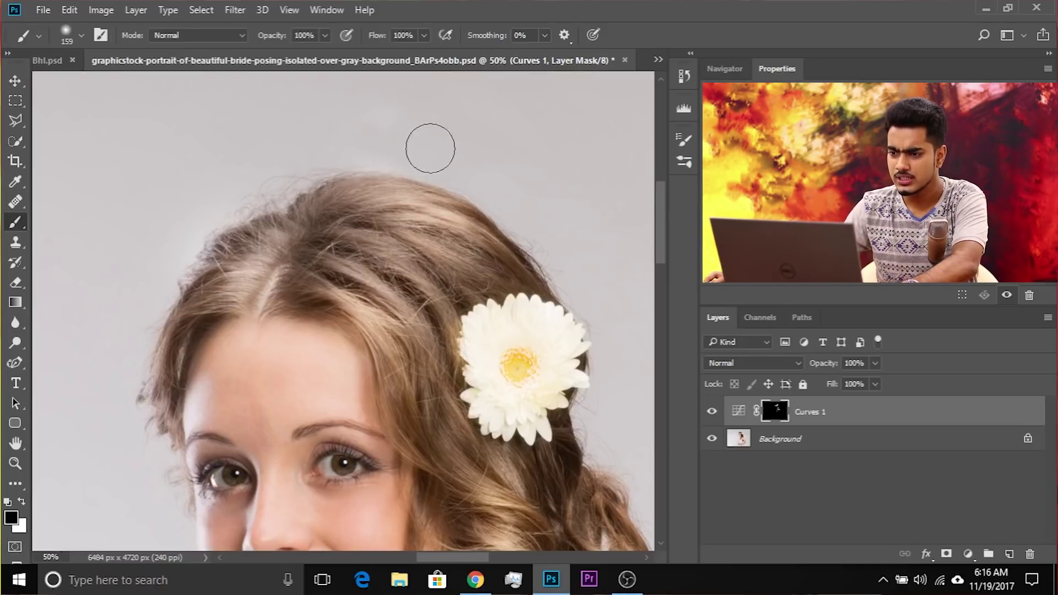
# Show the Curves mask as a red overlay and paint black over the spill on the background beside the head.
pyautogui.moveTo(367, 258); pyautogui.dragTo(342, 230)
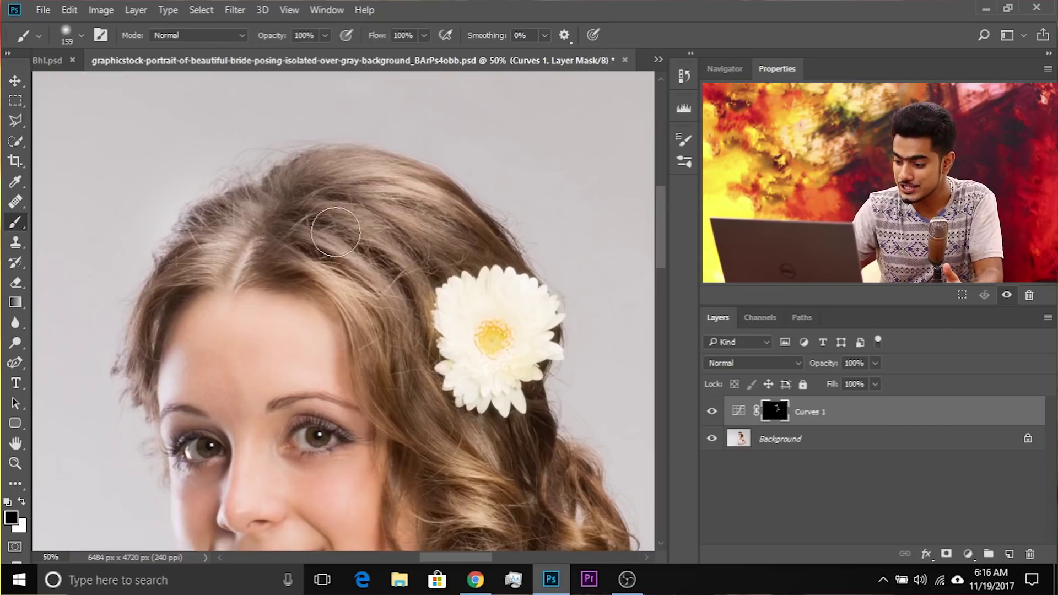
pyautogui.press('\\')
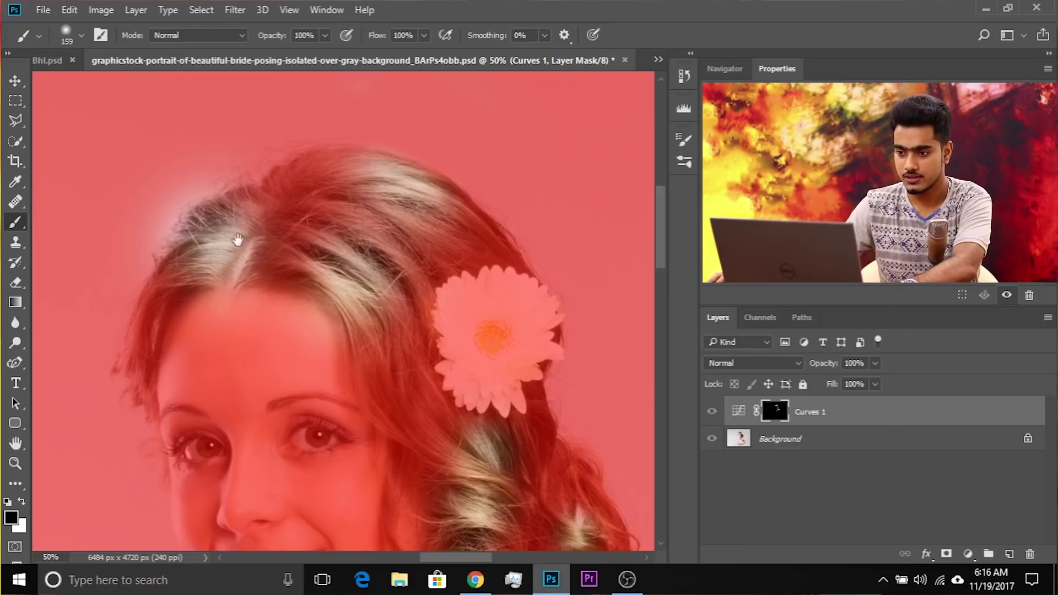
pyautogui.moveTo(237, 240); pyautogui.dragTo(304, 225)
pyautogui.moveTo(331, 149)
pyautogui.mouseDown()
pyautogui.moveTo(240, 201)
pyautogui.moveTo(196, 274)
pyautogui.moveTo(196, 306)
pyautogui.mouseUp()
pyautogui.moveTo(245, 236)
pyautogui.mouseDown()
pyautogui.moveTo(241, 198)
pyautogui.moveTo(143, 159)
pyautogui.moveTo(223, 241)
pyautogui.mouseUp()
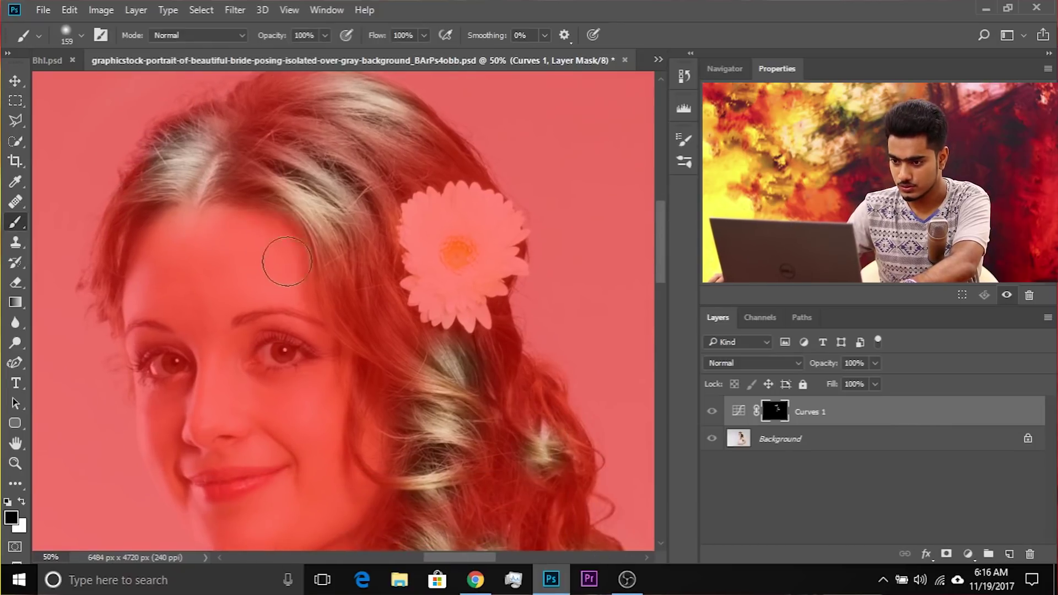
# Paint black over remaining mask spill around the hair and curls, reducing the brush to about 107 px.
pyautogui.moveTo(165, 259); pyautogui.dragTo(118, 189)
pyautogui.moveTo(309, 416); pyautogui.dragTo(299, 245)
pyautogui.moveTo(261, 342); pyautogui.dragTo(291, 241)
pyautogui.press('[')
pyautogui.moveTo(306, 383); pyautogui.dragTo(292, 324)
pyautogui.moveTo(231, 307); pyautogui.dragTo(207, 346)
pyautogui.press('[')
pyautogui.moveTo(505, 195)
pyautogui.mouseDown()
pyautogui.moveTo(387, 302)
pyautogui.moveTo(440, 324)
pyautogui.moveTo(491, 319)
pyautogui.mouseUp()
pyautogui.moveTo(412, 207)
pyautogui.mouseDown()
pyautogui.moveTo(413, 233)
pyautogui.moveTo(468, 263)
pyautogui.moveTo(422, 246)
pyautogui.moveTo(465, 266)
pyautogui.mouseUp()
pyautogui.moveTo(457, 197); pyautogui.dragTo(461, 316)
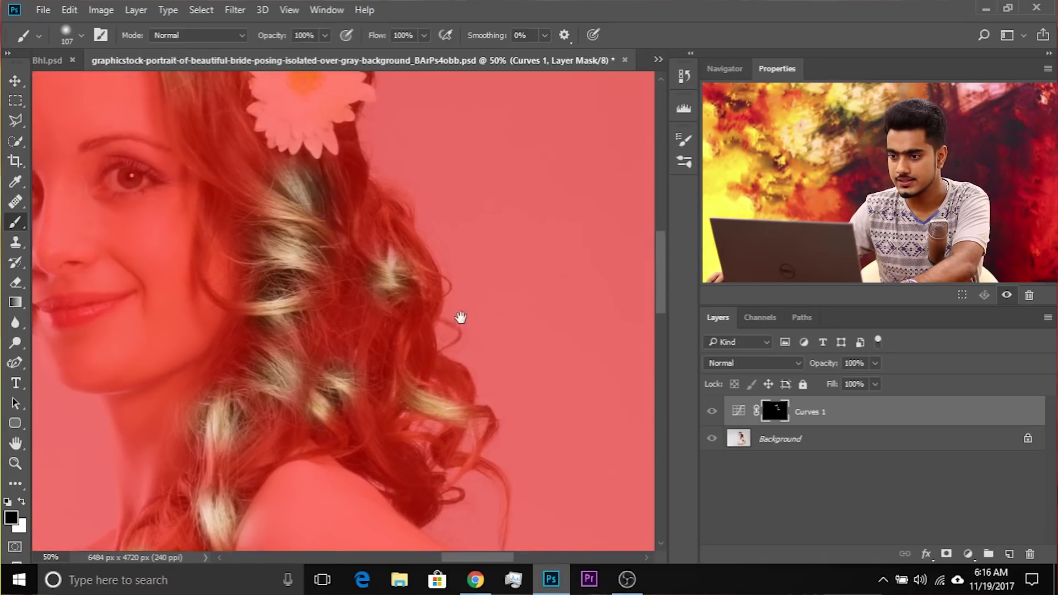
pyautogui.moveTo(448, 256); pyautogui.dragTo(459, 307)
pyautogui.moveTo(358, 154)
pyautogui.mouseDown()
pyautogui.moveTo(401, 182)
pyautogui.moveTo(474, 274)
pyautogui.moveTo(472, 288)
pyautogui.mouseUp()
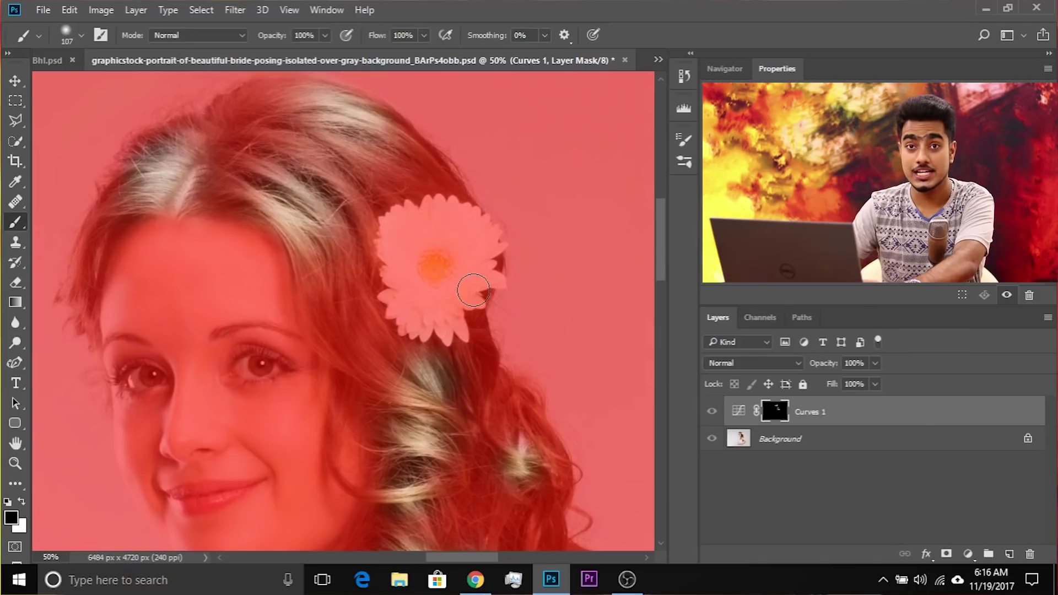
# Hide the mask overlay and compare the whole portrait before and after by toggling the Curves layer's visibility.
pyautogui.press('\\')
pyautogui.scroll(-3, 474, 292)
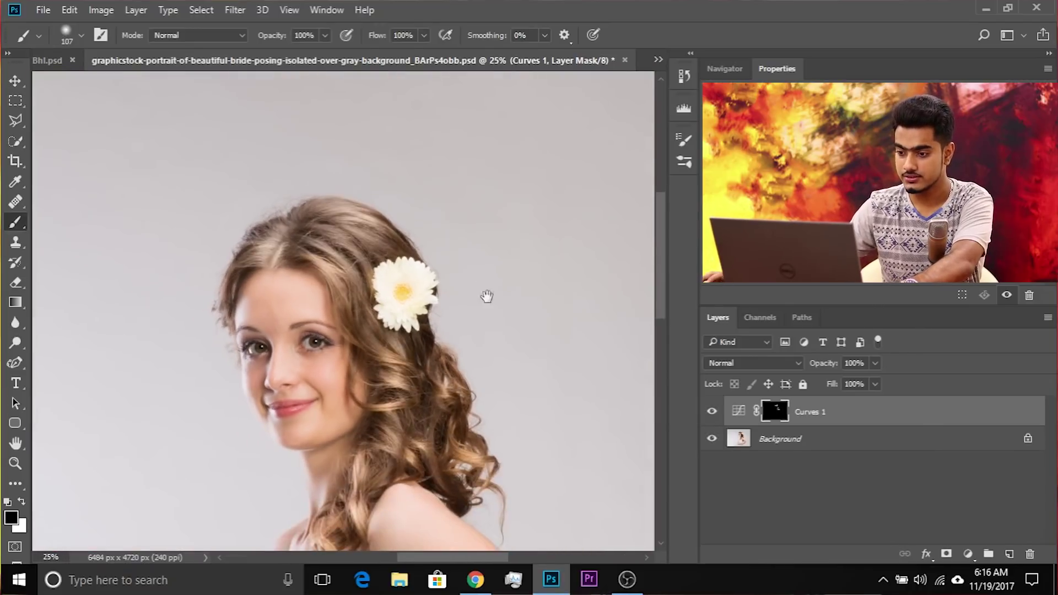
pyautogui.click(712, 412)
pyautogui.click(713, 412)
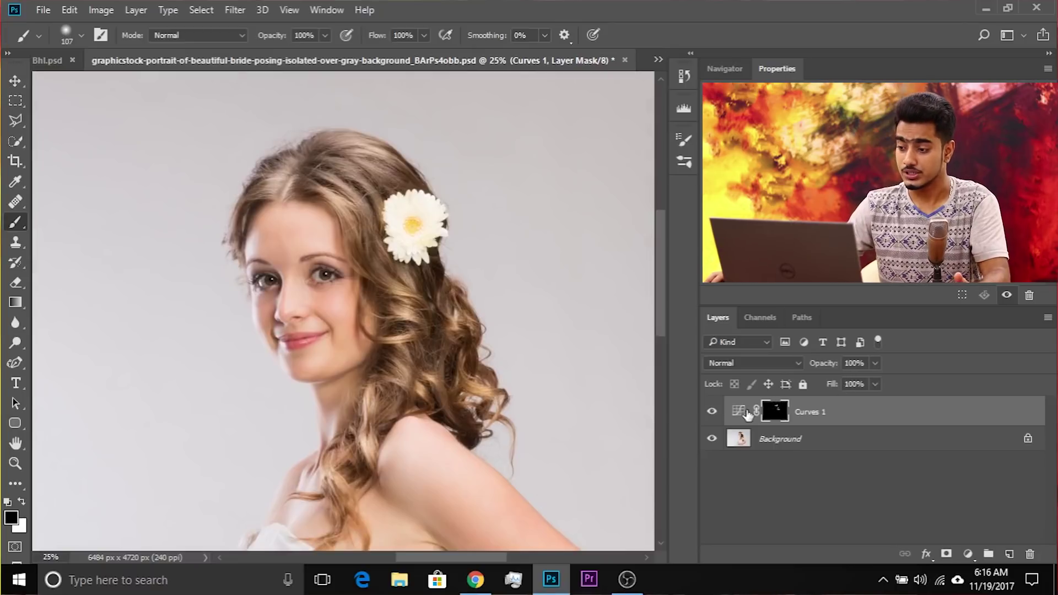
# Lower the Curves midpoint slightly and set the Curves layer's opacity to 72%.
pyautogui.click(738, 412)
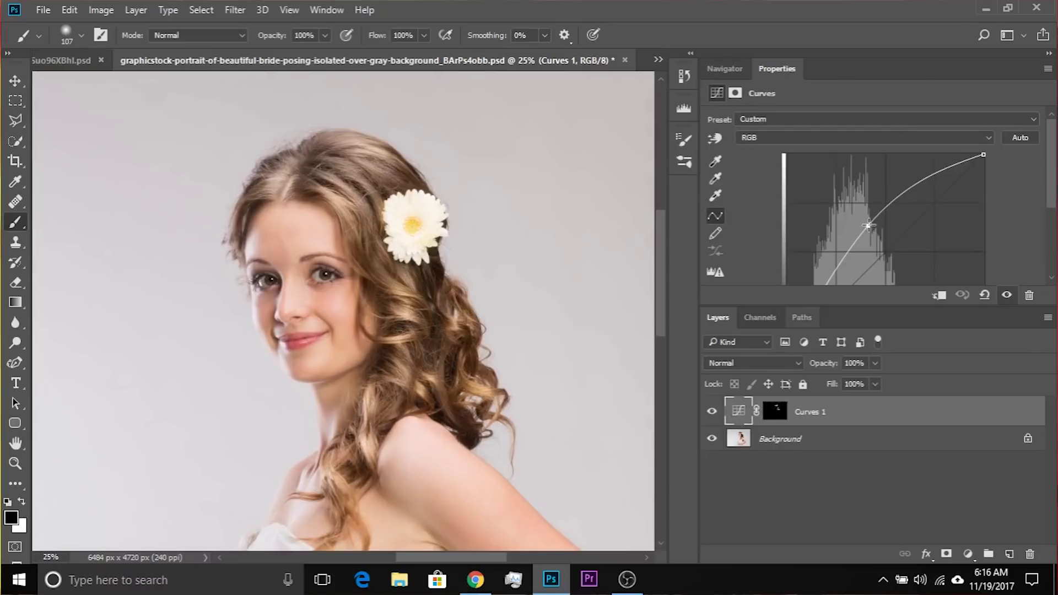
pyautogui.moveTo(868, 225); pyautogui.dragTo(873, 228)
pyautogui.moveTo(861, 379)
pyautogui.mouseDown()
pyautogui.moveTo(845, 383)
pyautogui.moveTo(856, 385)
pyautogui.mouseUp()
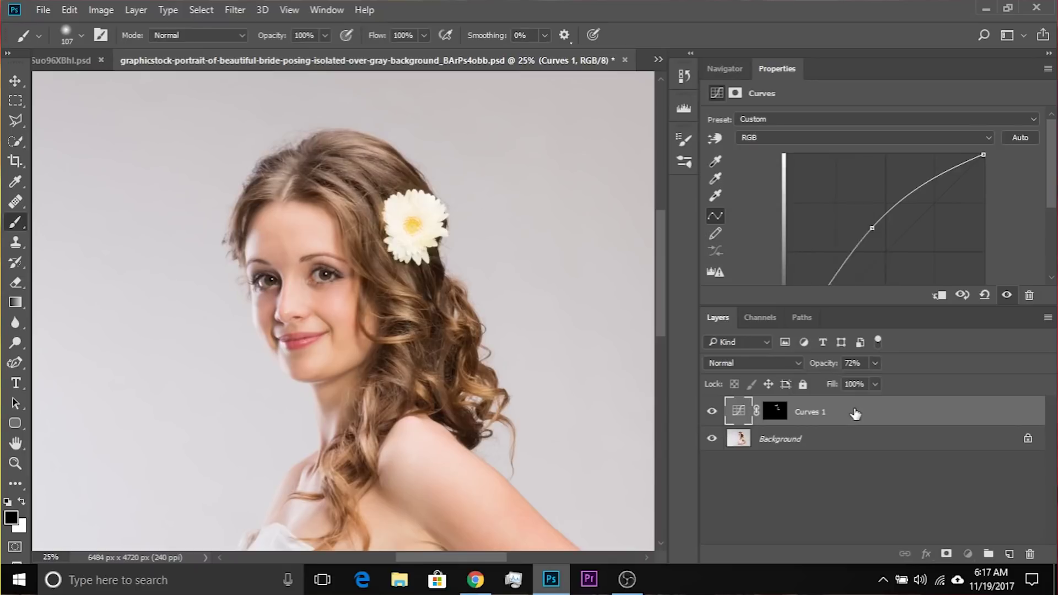
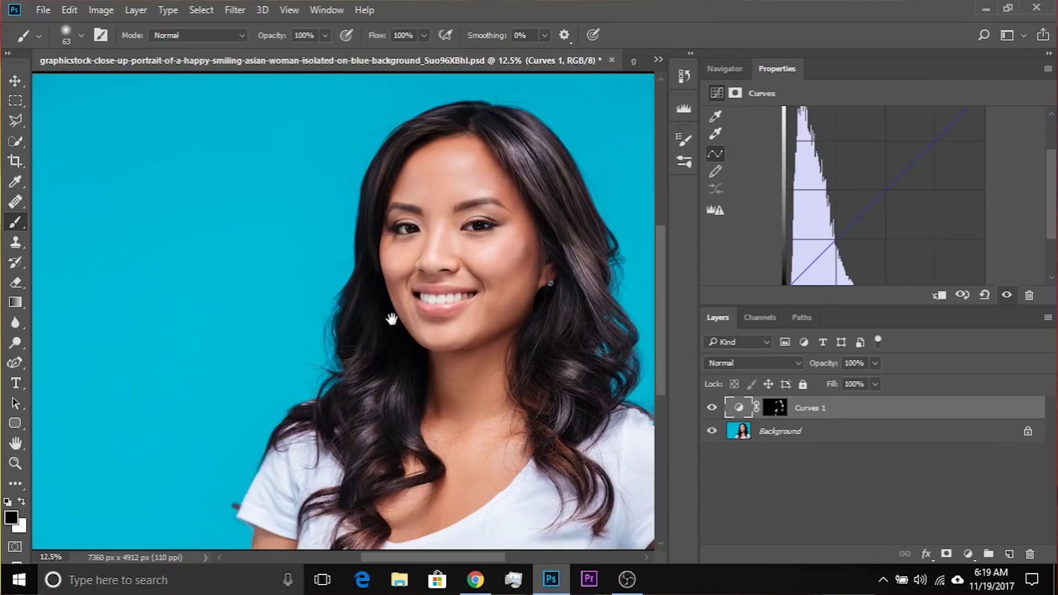
# In the portrait on the blue background, lower the Blue channel midpoint of the Curves layer slightly to warm the hair highlights.
pyautogui.moveTo(447, 255); pyautogui.dragTo(406, 301)
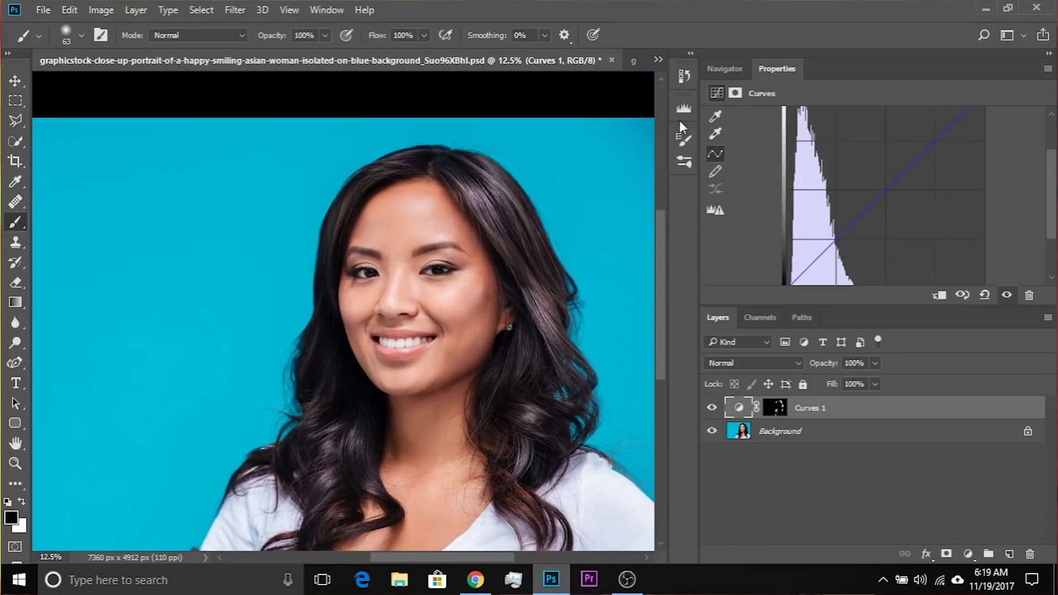
pyautogui.moveTo(887, 191); pyautogui.dragTo(895, 194)
pyautogui.hotkey('ctrl', '+')
pyautogui.press('space')
pyautogui.moveTo(408, 140); pyautogui.dragTo(283, 140)
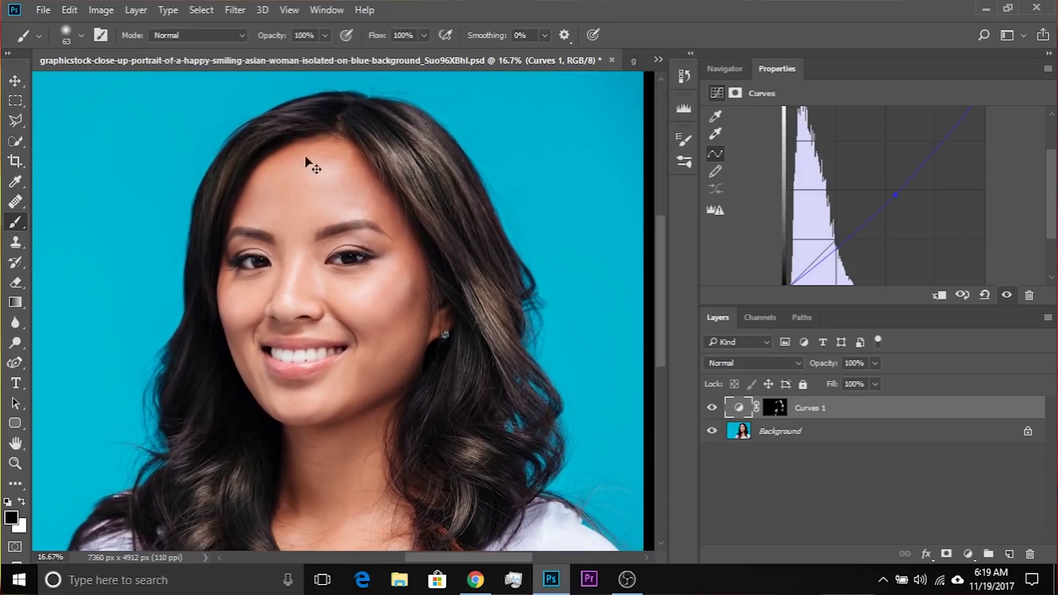
# Raise the Red channel midpoint of the Curves layer slightly to turn the dark hair's highlights brown.
pyautogui.moveTo(509, 243); pyautogui.dragTo(495, 292)
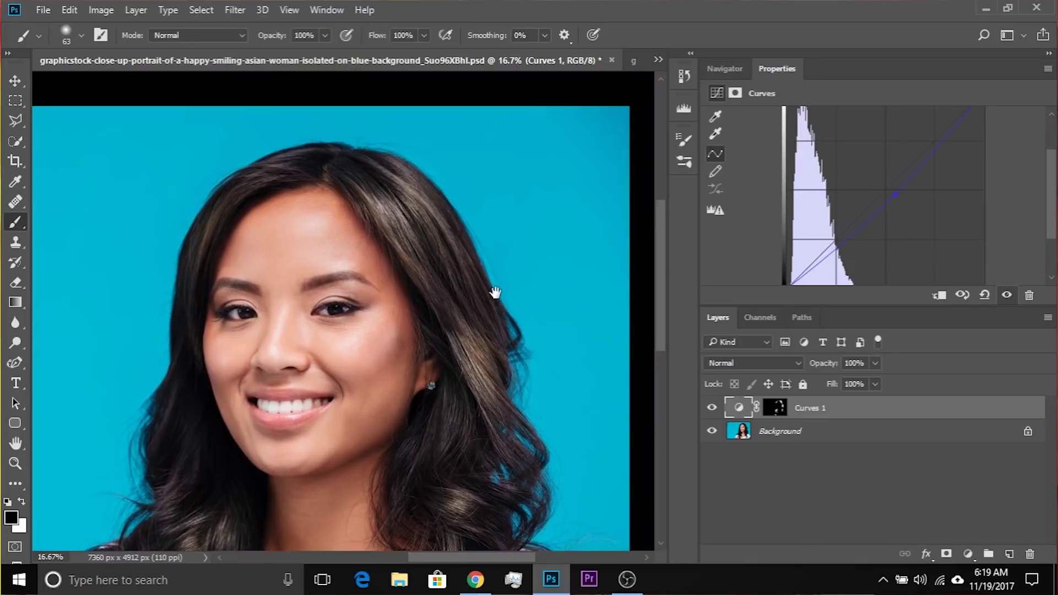
pyautogui.scroll(2, 845, 191)
pyautogui.click(787, 139)
pyautogui.click(787, 158)
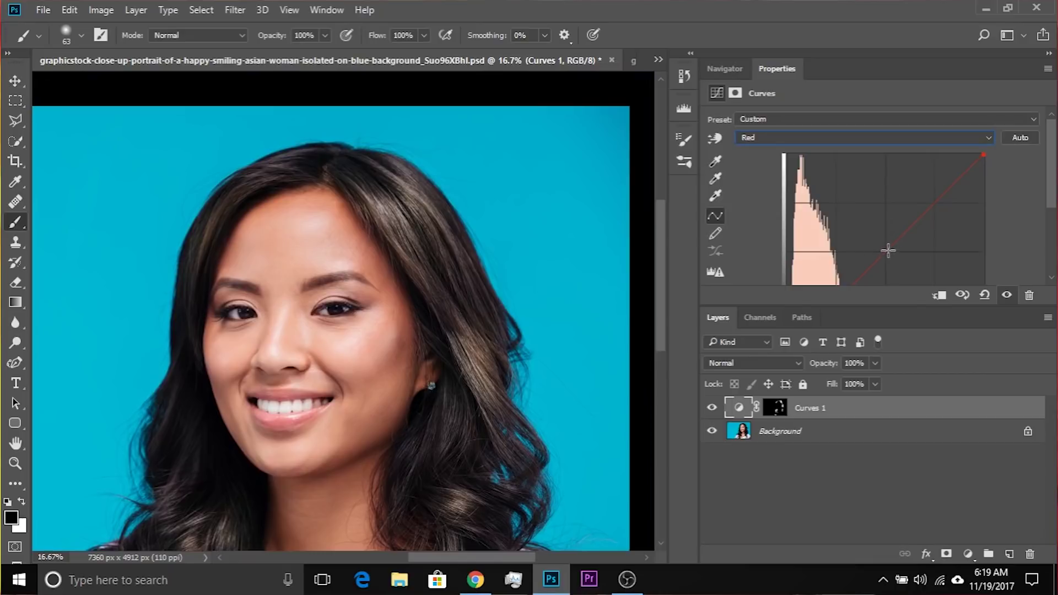
pyautogui.moveTo(887, 250); pyautogui.dragTo(881, 248)
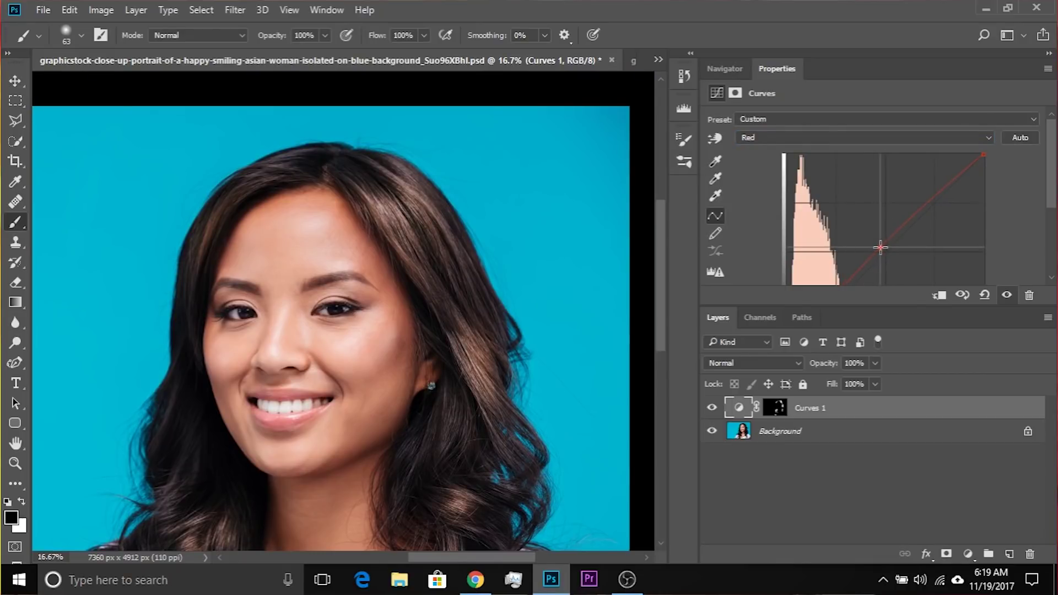
# Add a midpoint to the Green channel curve, keeping it on the diagonal.
pyautogui.click(820, 139)
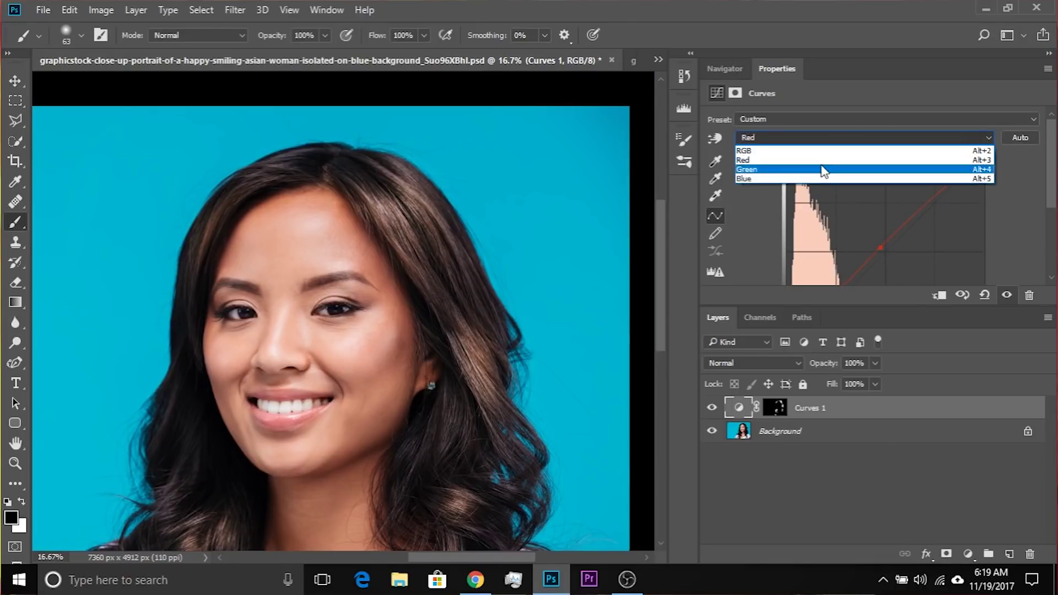
pyautogui.click(820, 170)
pyautogui.click(887, 251)
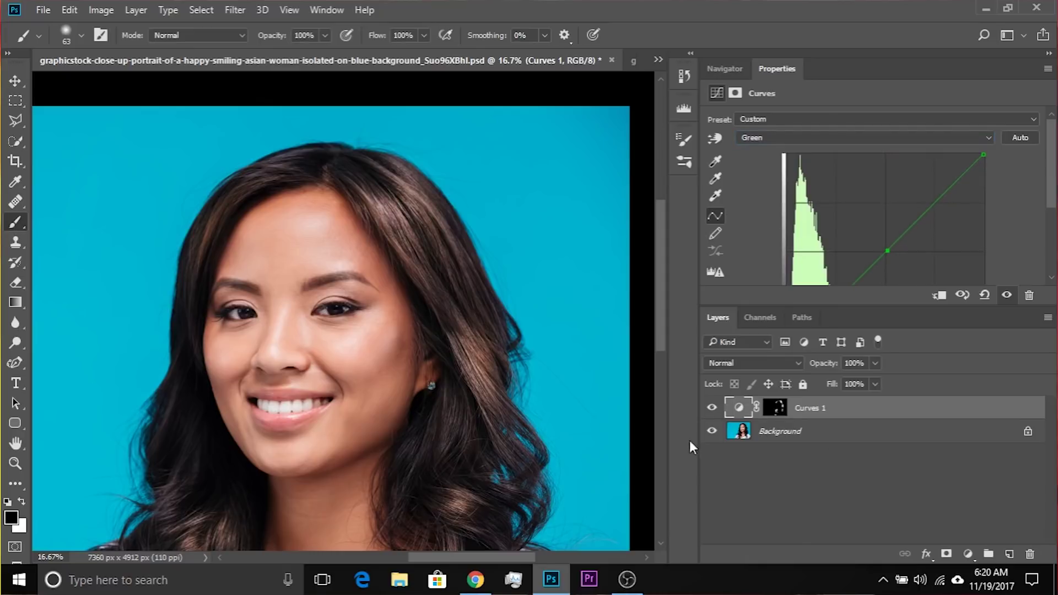
# Examine the coloured highlights in the dark hair and compare before and after by toggling the Curves layer's visibility.
pyautogui.moveTo(414, 489); pyautogui.dragTo(478, 318)
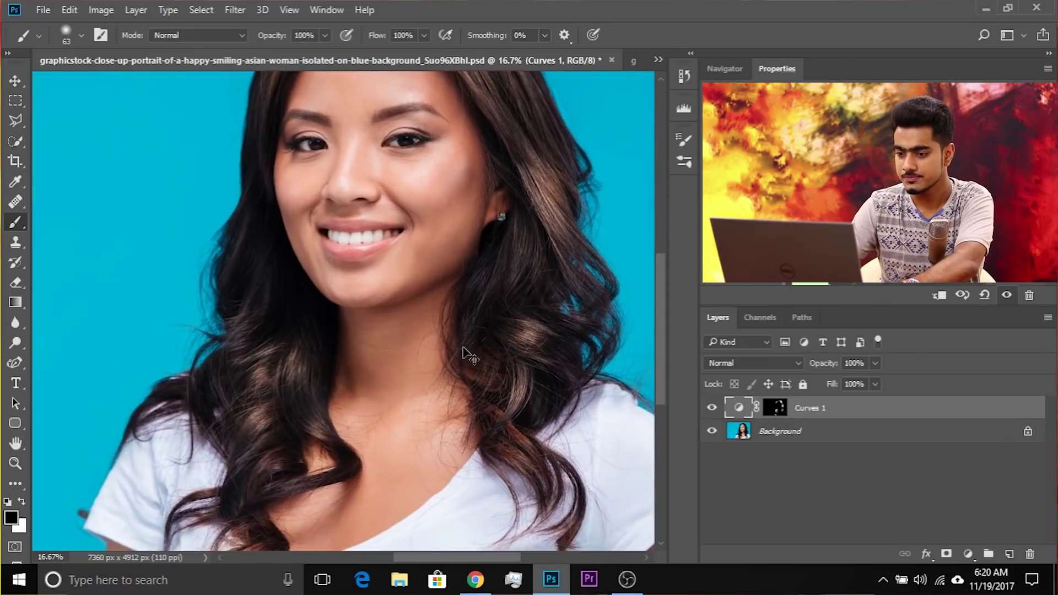
pyautogui.hotkey('ctrl', '-')
pyautogui.moveTo(369, 210); pyautogui.dragTo(356, 276)
pyautogui.click(715, 408)
pyautogui.click(716, 407)
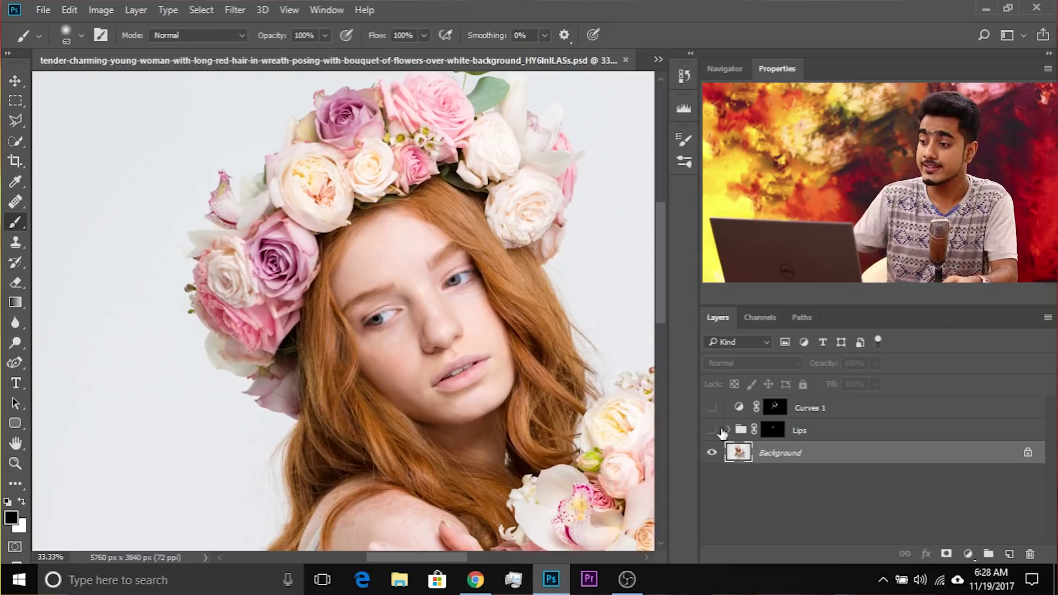
# In the red-haired portrait, show the Lips group and Curves 1 layer, and raise the RGB midpoint strongly to brighten the hair.
pyautogui.click(713, 431)
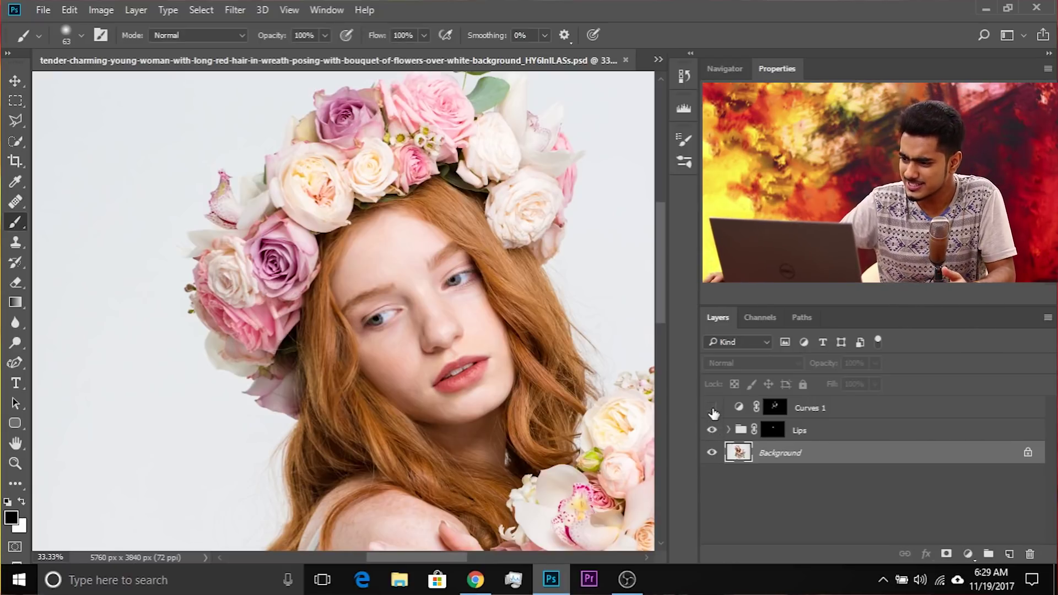
pyautogui.click(774, 409)
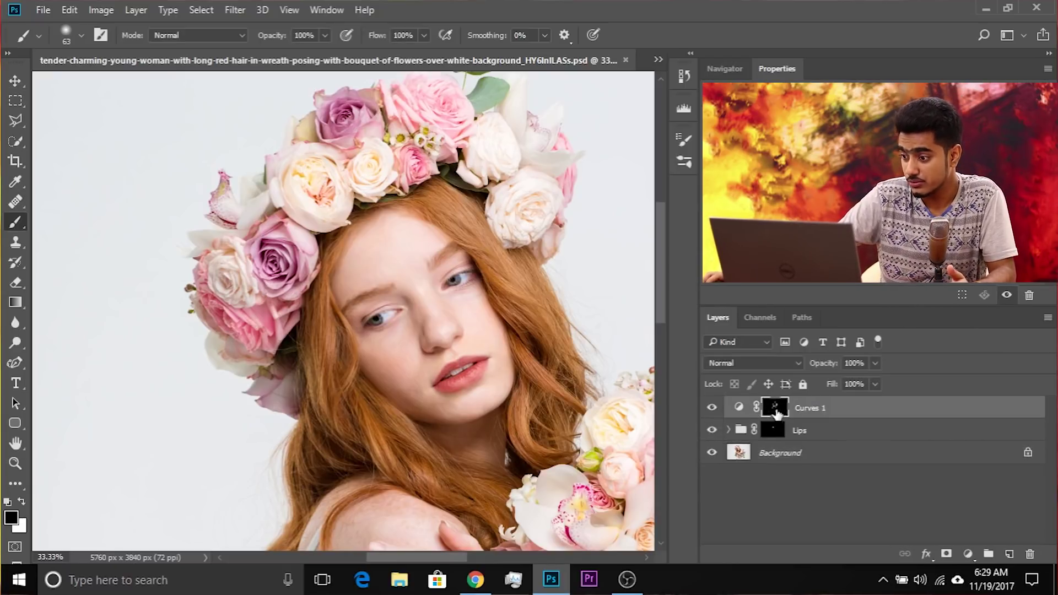
pyautogui.click(740, 409)
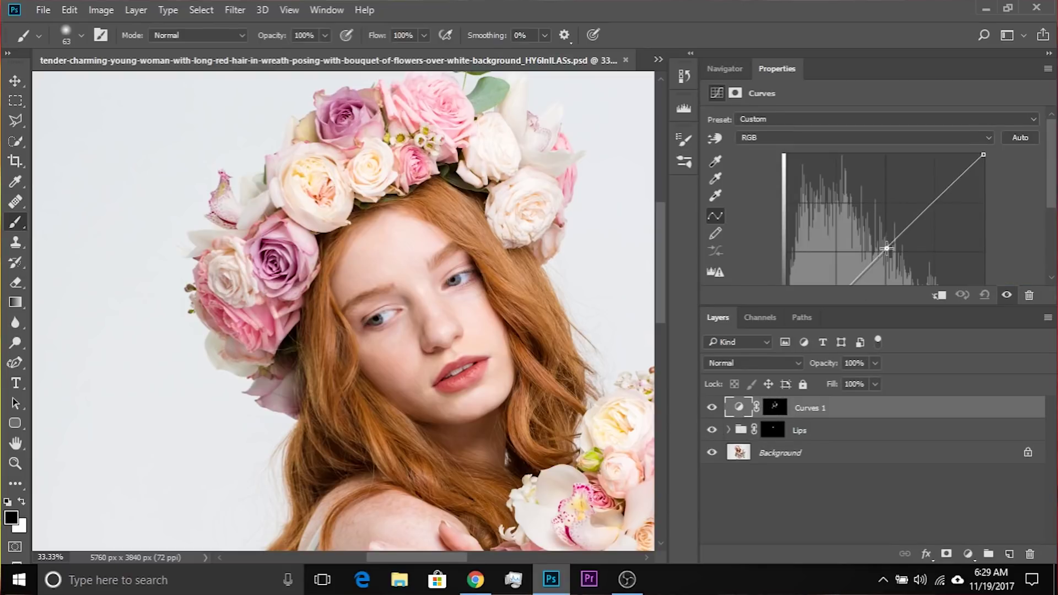
pyautogui.moveTo(887, 248); pyautogui.dragTo(880, 239)
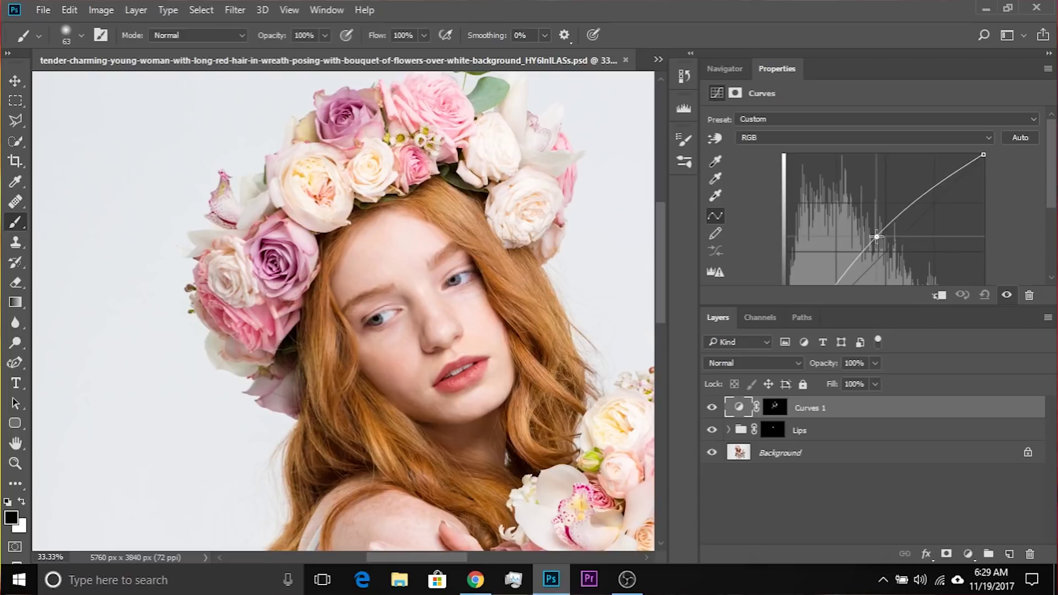
pyautogui.moveTo(875, 236); pyautogui.dragTo(860, 222)
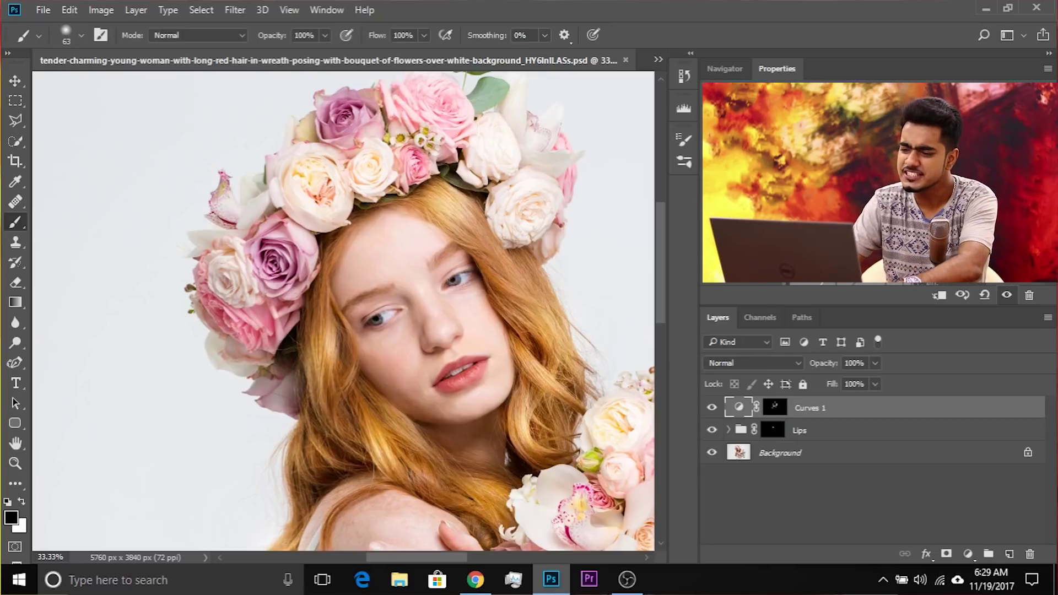
# Set the Curves 1 layer's blend mode to Luminosity and inspect the red hair's highlights up close.
pyautogui.hotkey('ctrl', '+')
pyautogui.moveTo(431, 301); pyautogui.dragTo(380, 284)
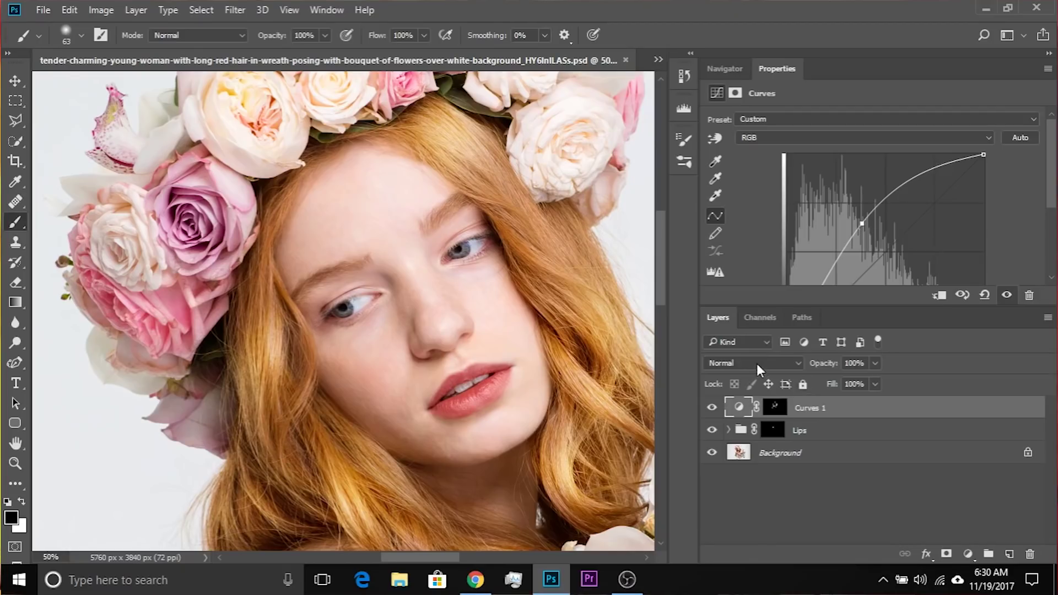
pyautogui.click(760, 365)
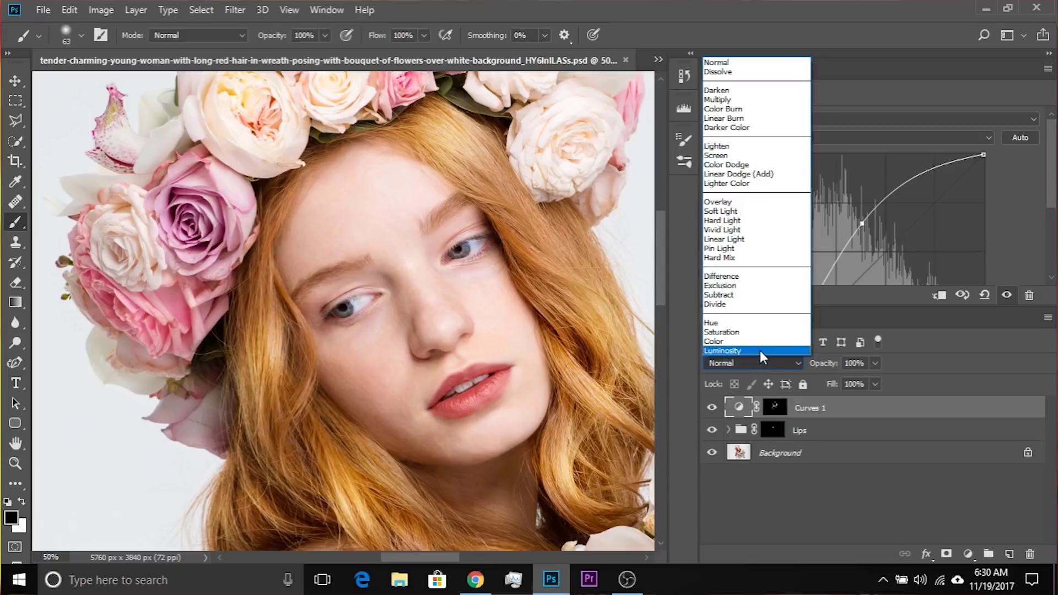
pyautogui.click(759, 350)
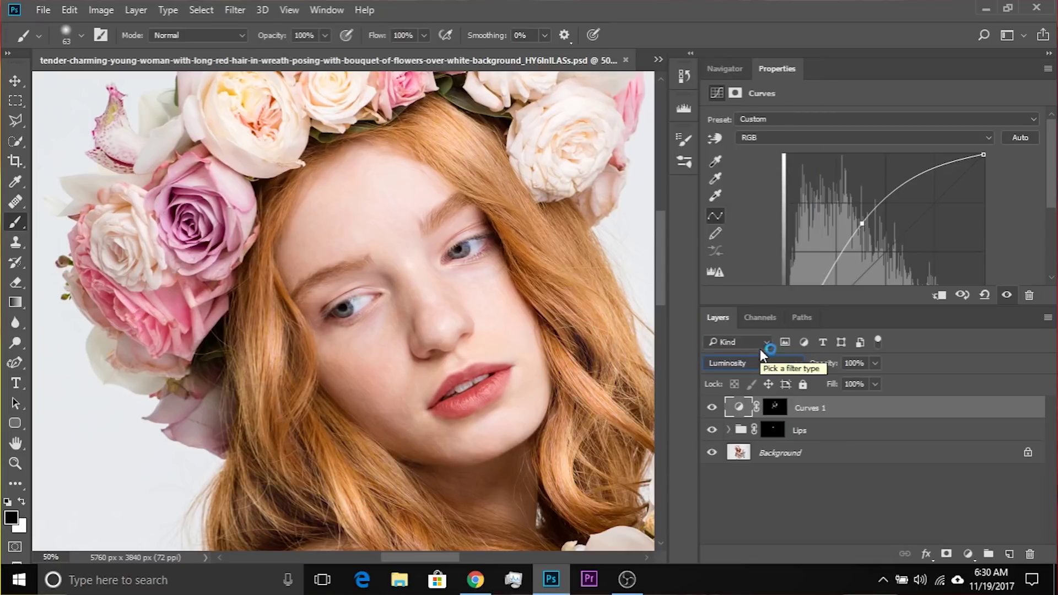
pyautogui.hotkey('ctrl', '+')
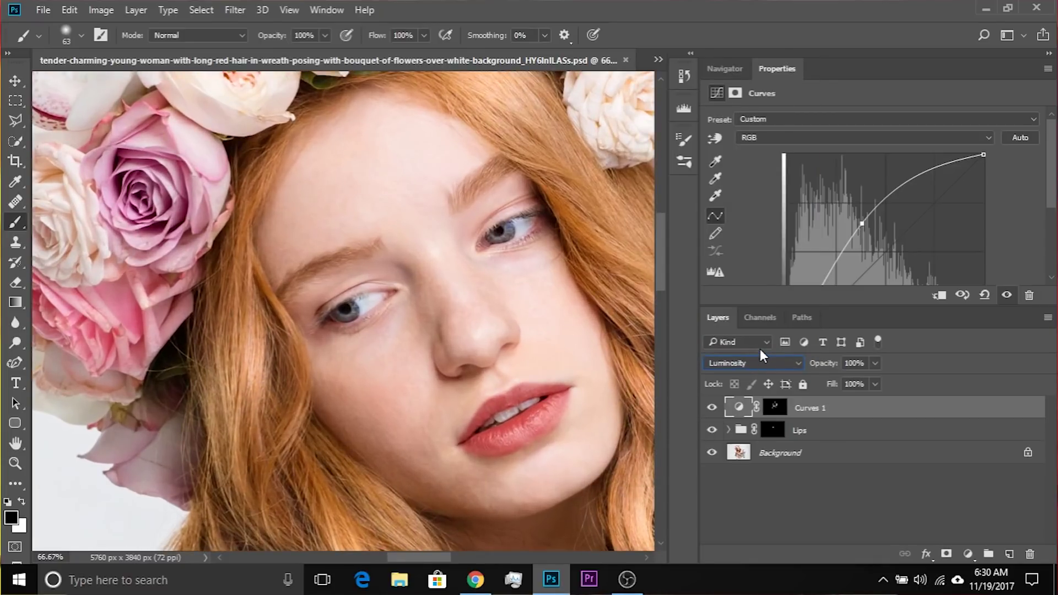
pyautogui.moveTo(330, 308); pyautogui.dragTo(389, 275)
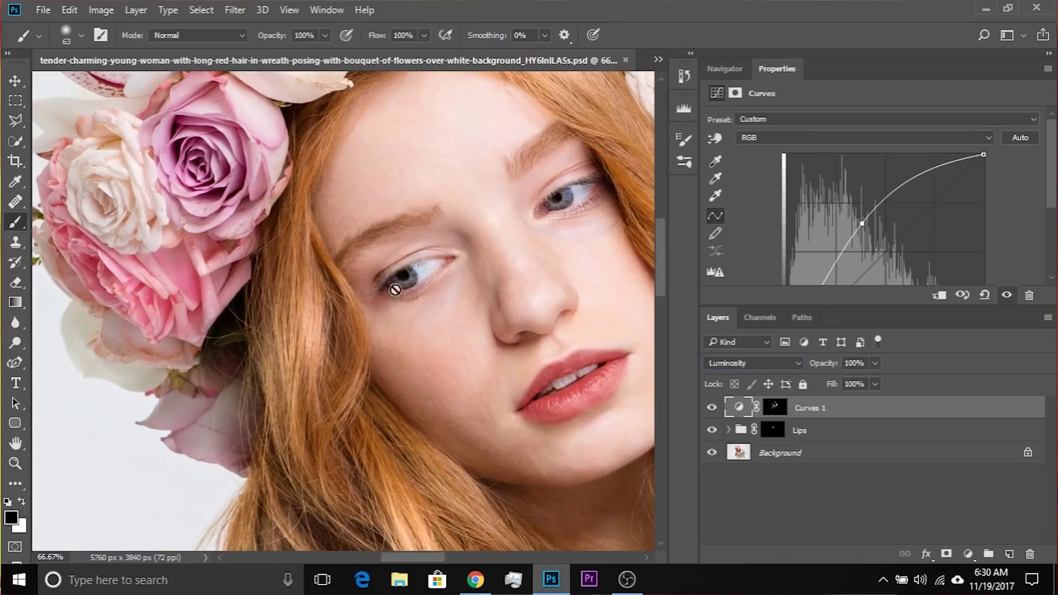
pyautogui.scroll(4, 395, 289)
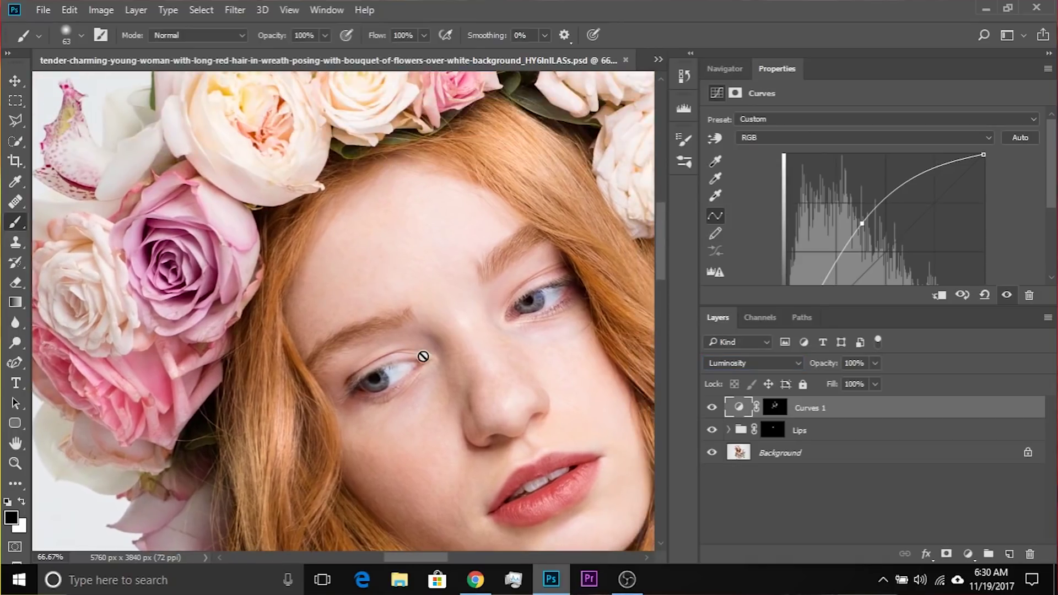
pyautogui.scroll(-4, 353, 384)
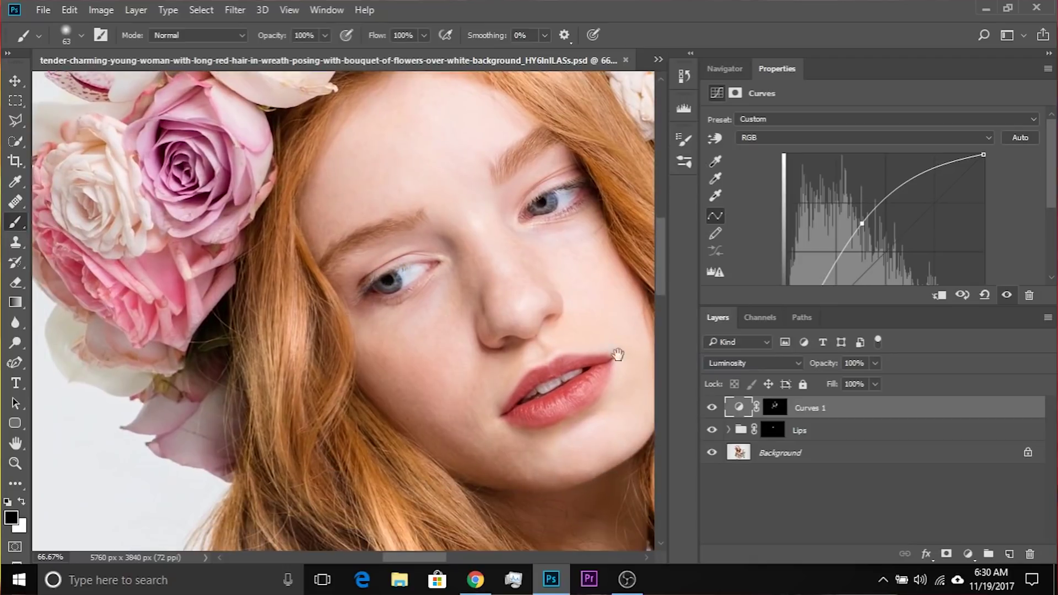
# Compare the red hair's highlights with the Curves 1 layer in Normal blend mode and again in Luminosity.
pyautogui.click(755, 366)
pyautogui.click(739, 66)
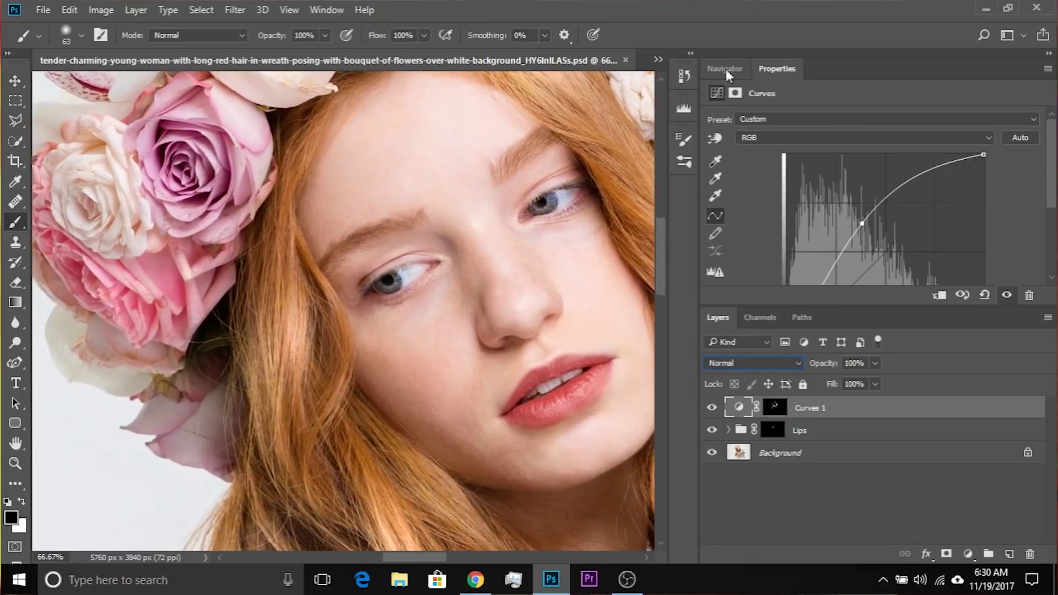
pyautogui.click(712, 367)
pyautogui.click(718, 353)
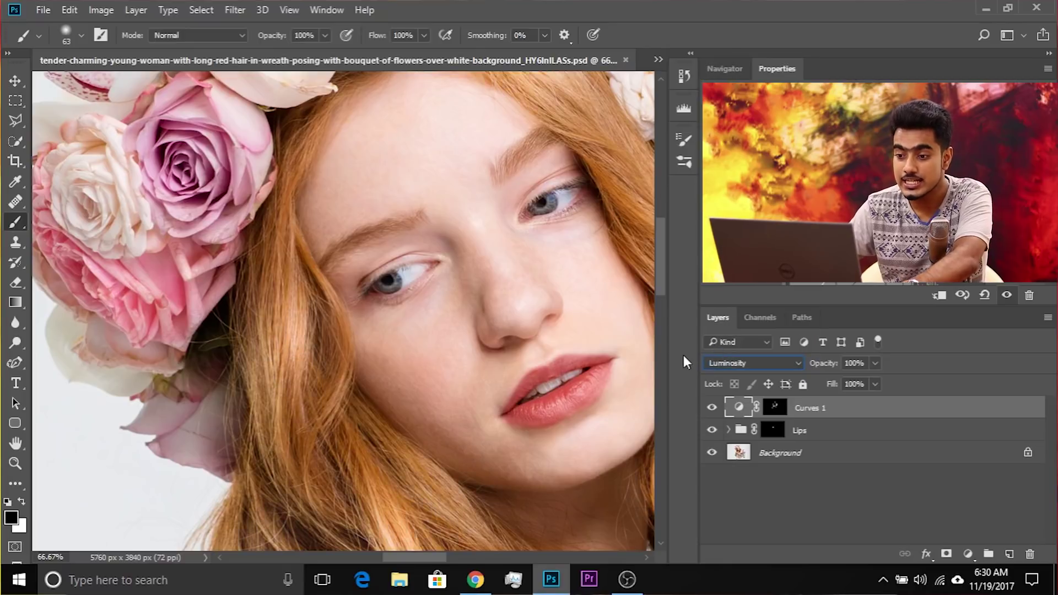
# Examine the Curves 1 mask as a red overlay across the hair on both sides of the face, and return to the normal view.
pyautogui.moveTo(368, 346); pyautogui.dragTo(310, 326)
pyautogui.hotkey('ctrl', '+')
pyautogui.moveTo(241, 363); pyautogui.dragTo(291, 385)
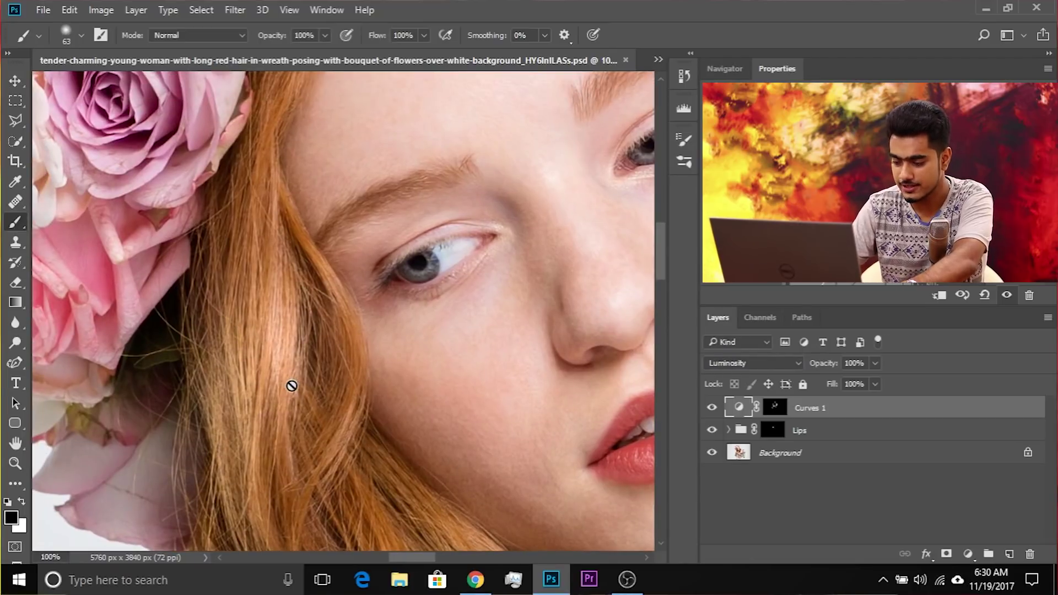
pyautogui.press('\\')
pyautogui.moveTo(291, 382); pyautogui.dragTo(264, 276)
pyautogui.moveTo(275, 357); pyautogui.dragTo(362, 217)
pyautogui.moveTo(364, 303); pyautogui.dragTo(338, 212)
pyautogui.moveTo(348, 267); pyautogui.dragTo(239, 177)
pyautogui.moveTo(540, 132); pyautogui.dragTo(210, 385)
pyautogui.moveTo(412, 296); pyautogui.dragTo(478, 326)
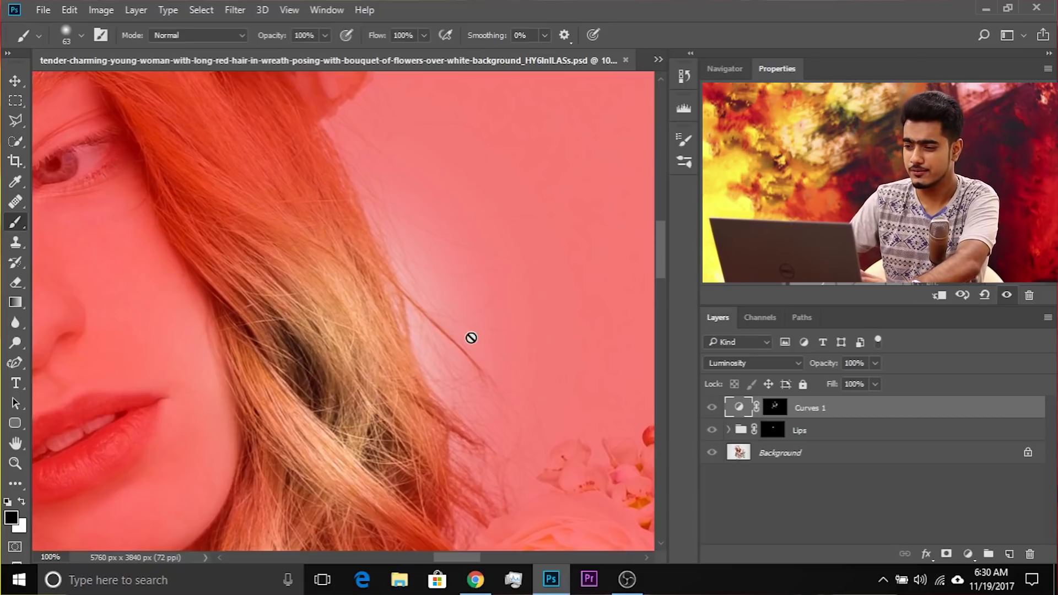
pyautogui.moveTo(115, 371); pyautogui.dragTo(495, 315)
pyautogui.press('\\')
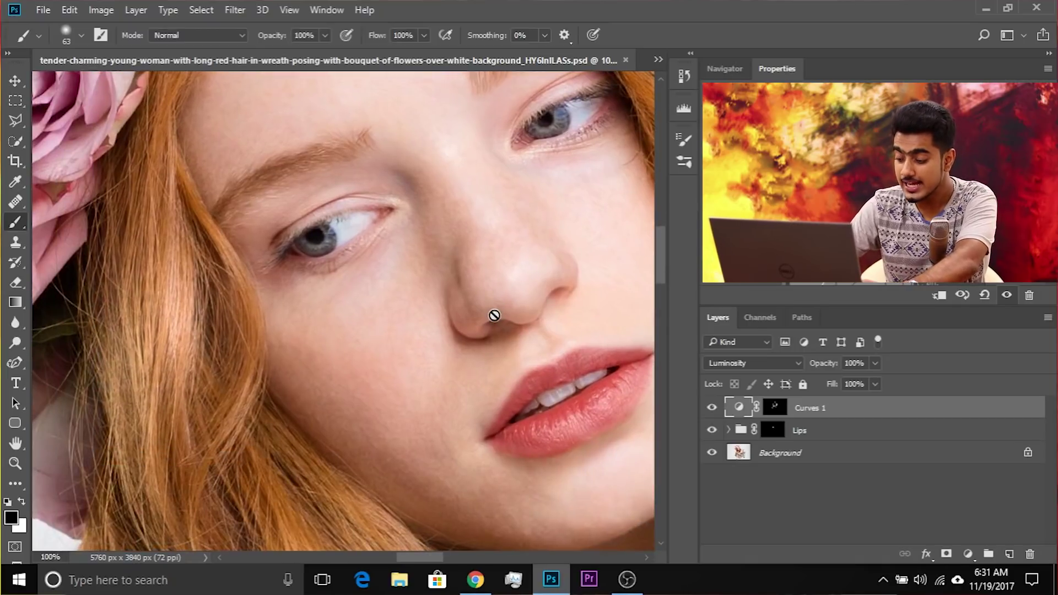
pyautogui.hotkey('ctrl', '-')
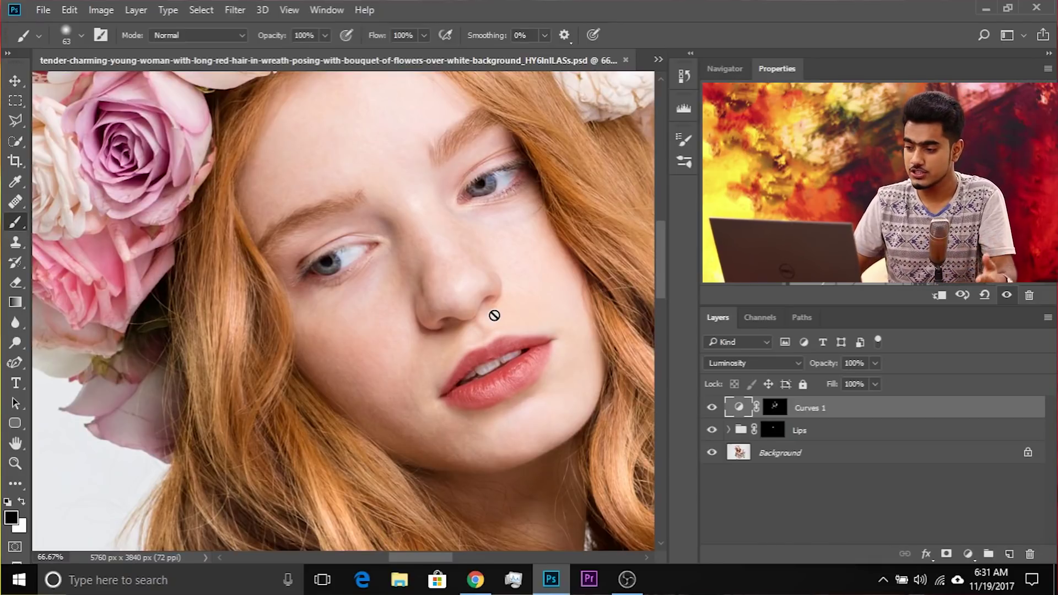
# Open the Curves 1 layer's blending options and try raising the Underlying Layer's black Blend If slider to 104.
pyautogui.doubleClick(1008, 412)
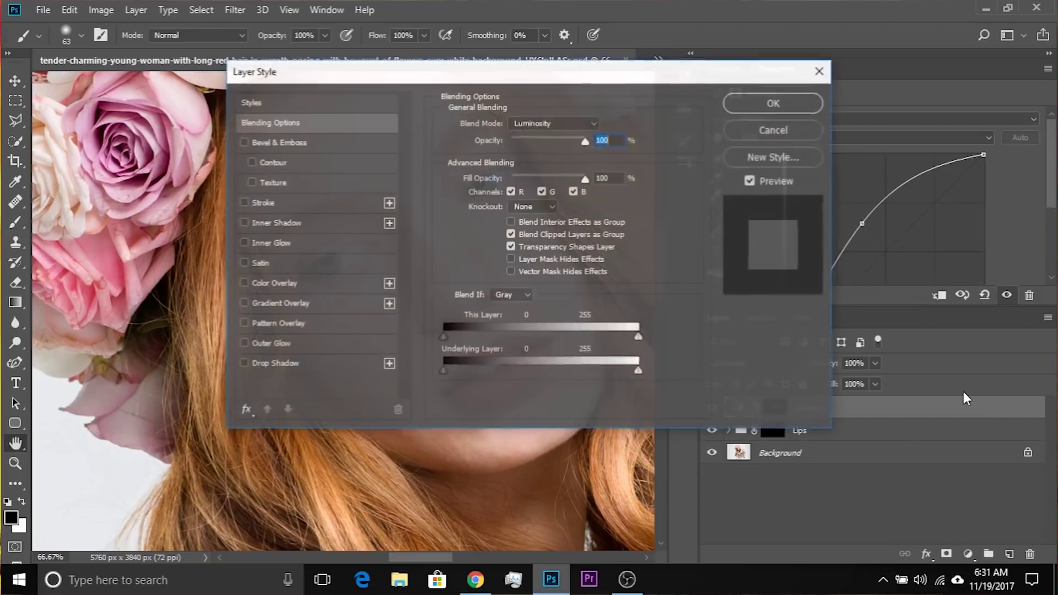
pyautogui.moveTo(447, 71); pyautogui.dragTo(799, 80)
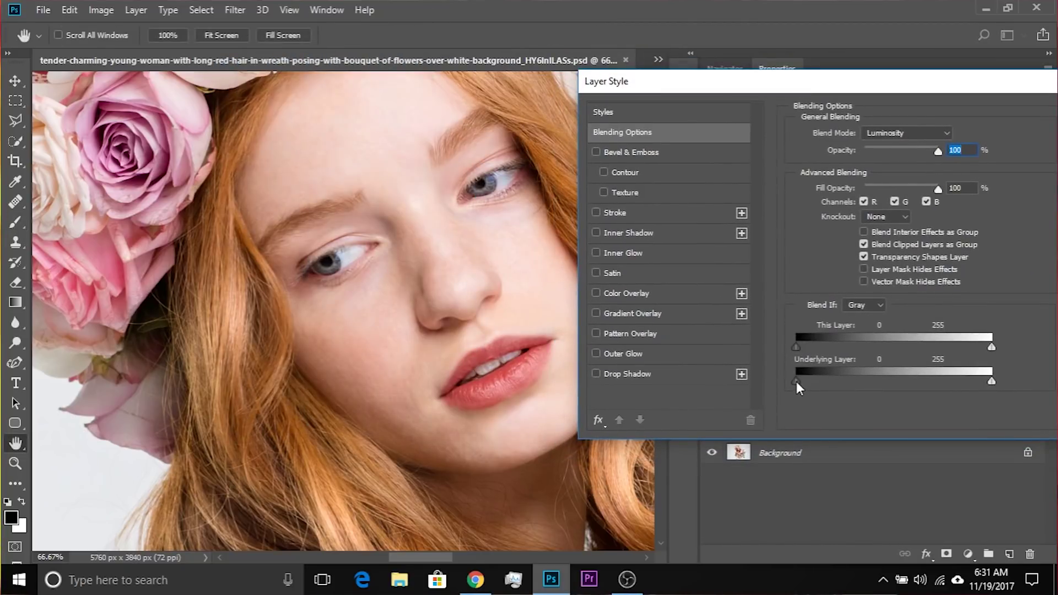
pyautogui.moveTo(795, 87); pyautogui.dragTo(733, 82)
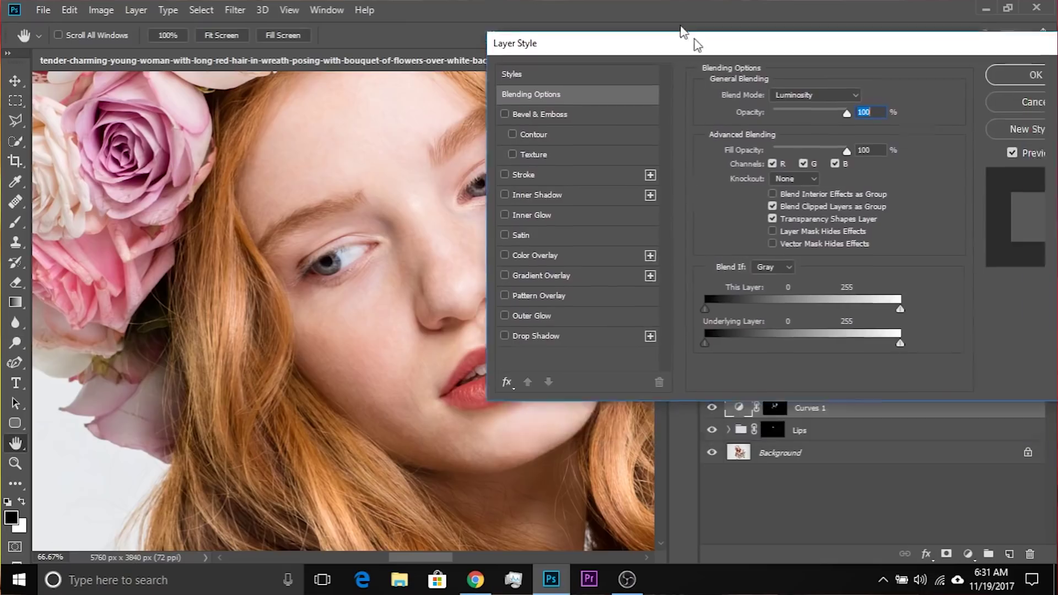
pyautogui.moveTo(685, 33); pyautogui.dragTo(649, 5)
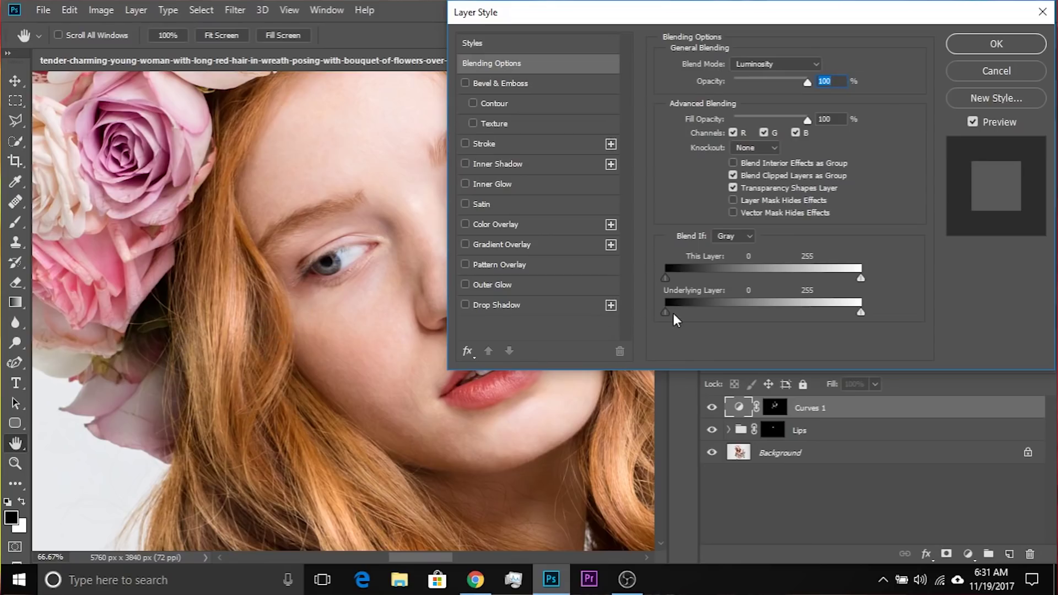
pyautogui.moveTo(664, 313); pyautogui.dragTo(745, 318)
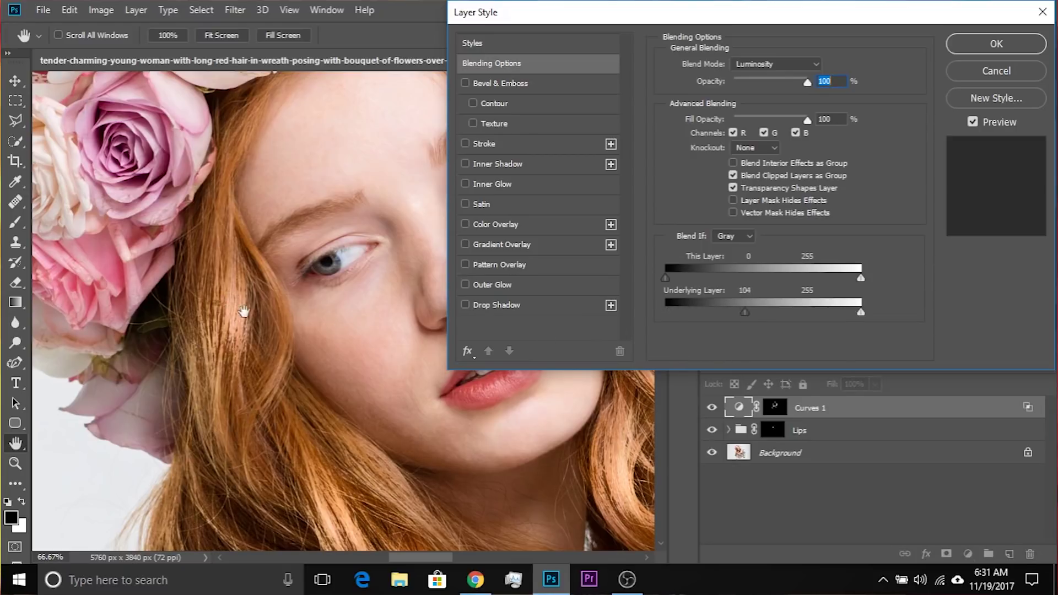
# Split the Underlying Layer's black Blend If slider to 0 / 93 for a soft transition and apply the blending options.
pyautogui.moveTo(747, 311); pyautogui.dragTo(699, 308)
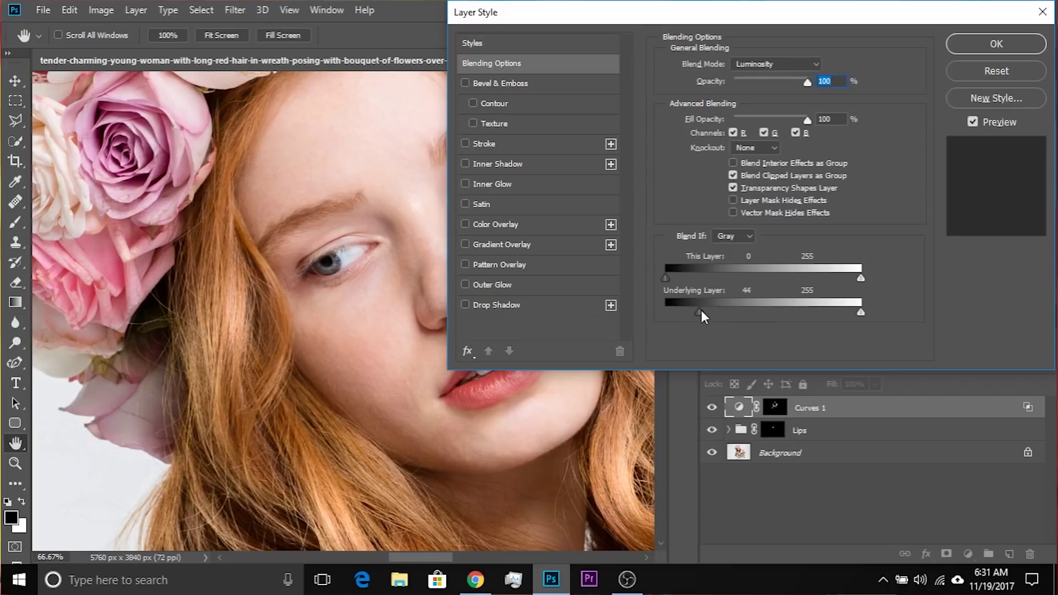
pyautogui.moveTo(701, 311); pyautogui.dragTo(704, 316)
pyautogui.moveTo(725, 310); pyautogui.dragTo(743, 310)
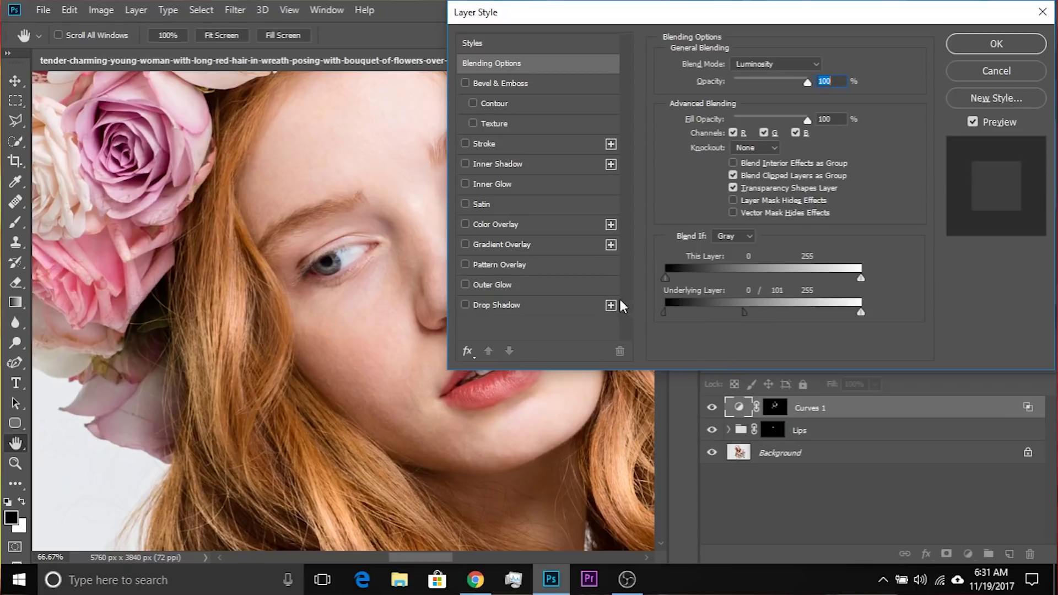
pyautogui.moveTo(744, 312); pyautogui.dragTo(748, 313)
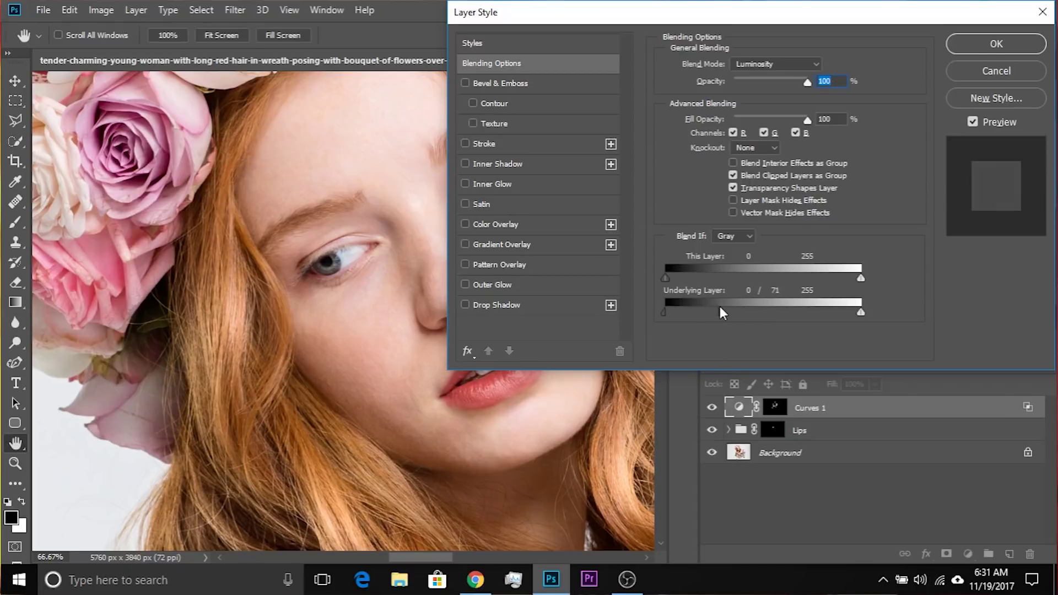
pyautogui.moveTo(751, 309); pyautogui.dragTo(737, 312)
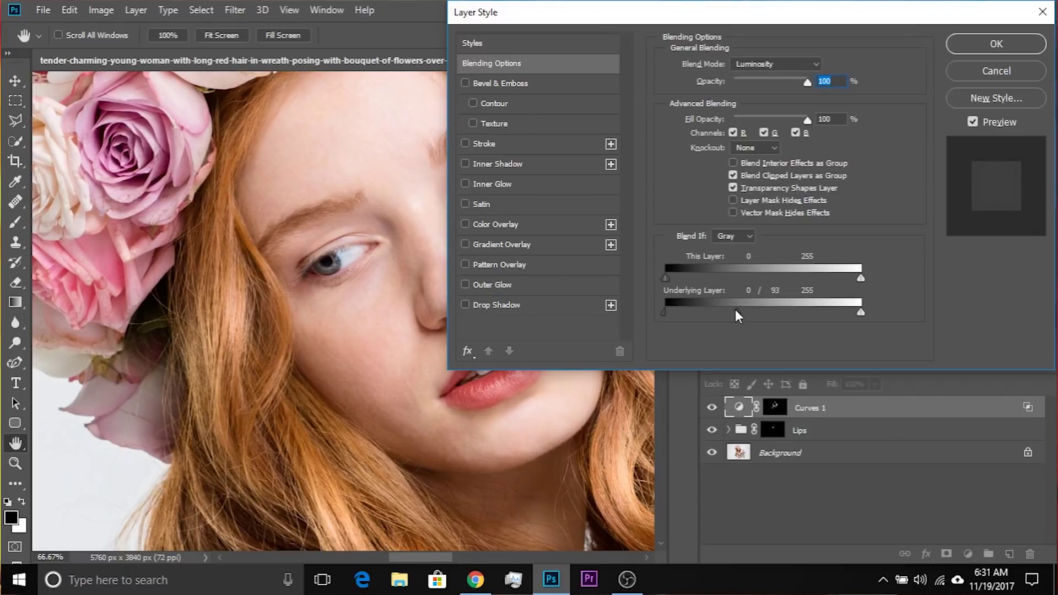
pyautogui.click(972, 42)
# Compare the hair up close and from farther away with the Blend If change undone and restored.
pyautogui.hotkey('ctrl', 'z')
pyautogui.hotkey('ctrl', '+')
pyautogui.hotkey('ctrl', '+')
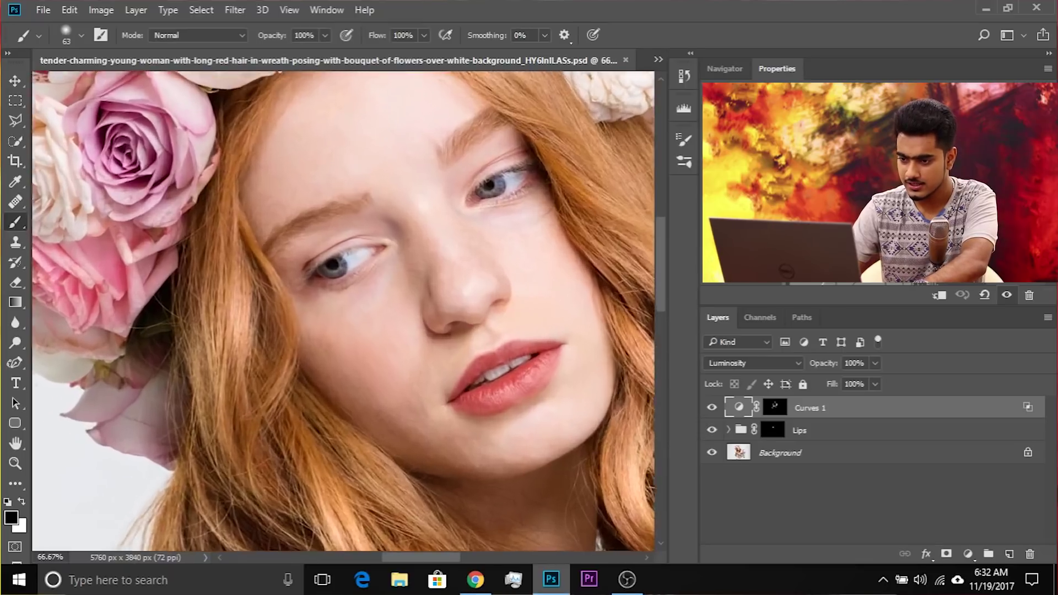
pyautogui.moveTo(360, 384); pyautogui.dragTo(456, 146)
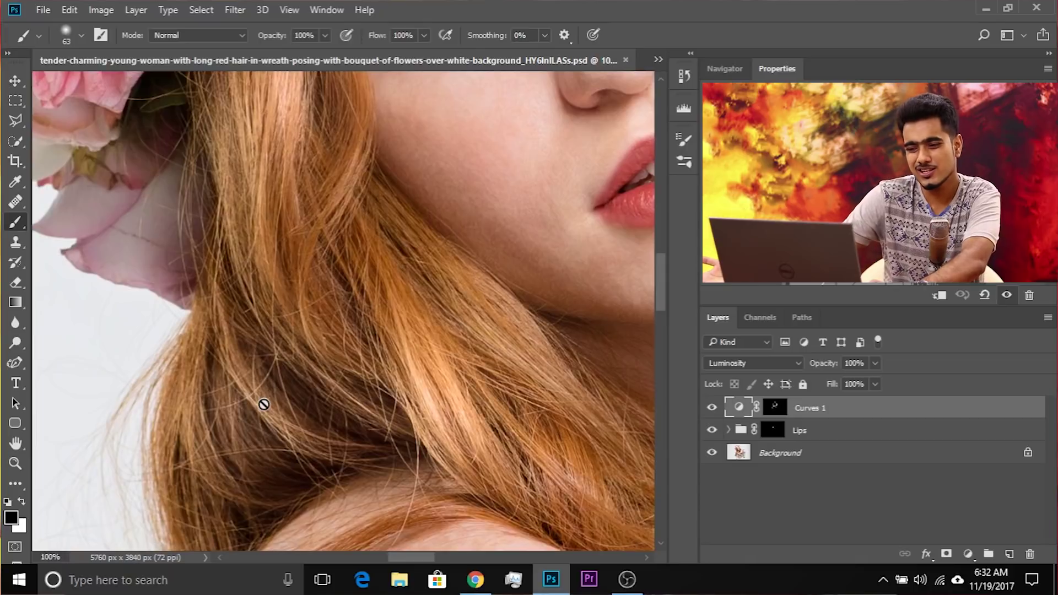
pyautogui.moveTo(310, 277); pyautogui.dragTo(287, 402)
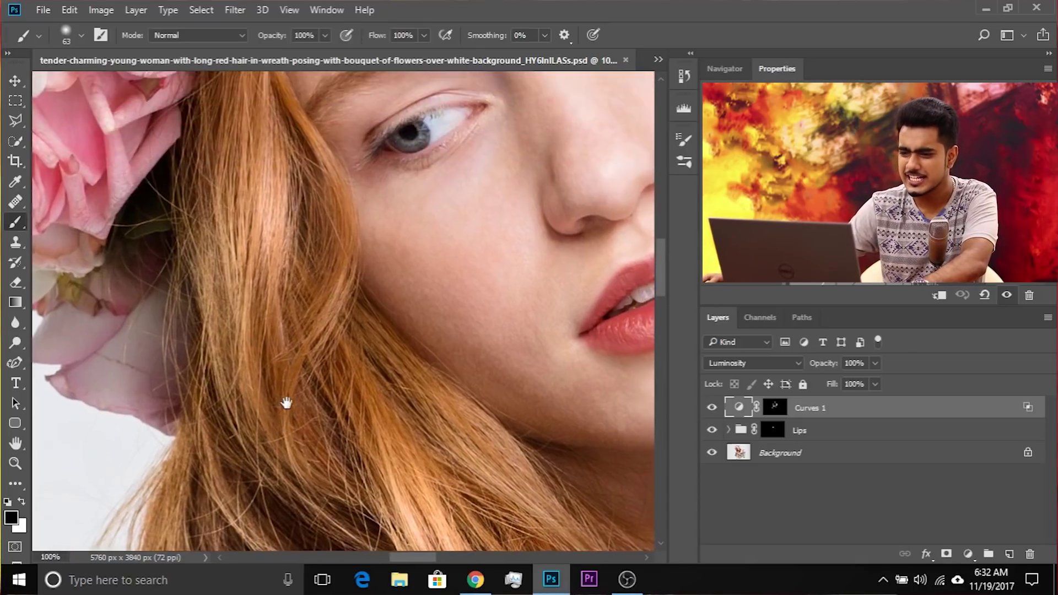
pyautogui.hotkey('ctrl', '-')
pyautogui.hotkey('ctrl', '-')
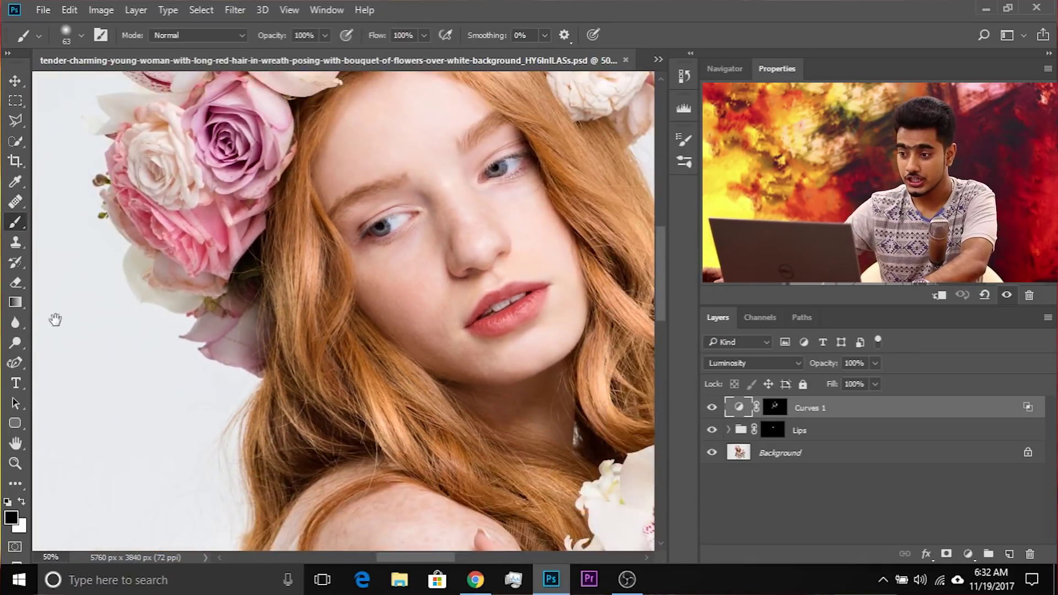
pyautogui.moveTo(350, 244); pyautogui.dragTo(280, 328)
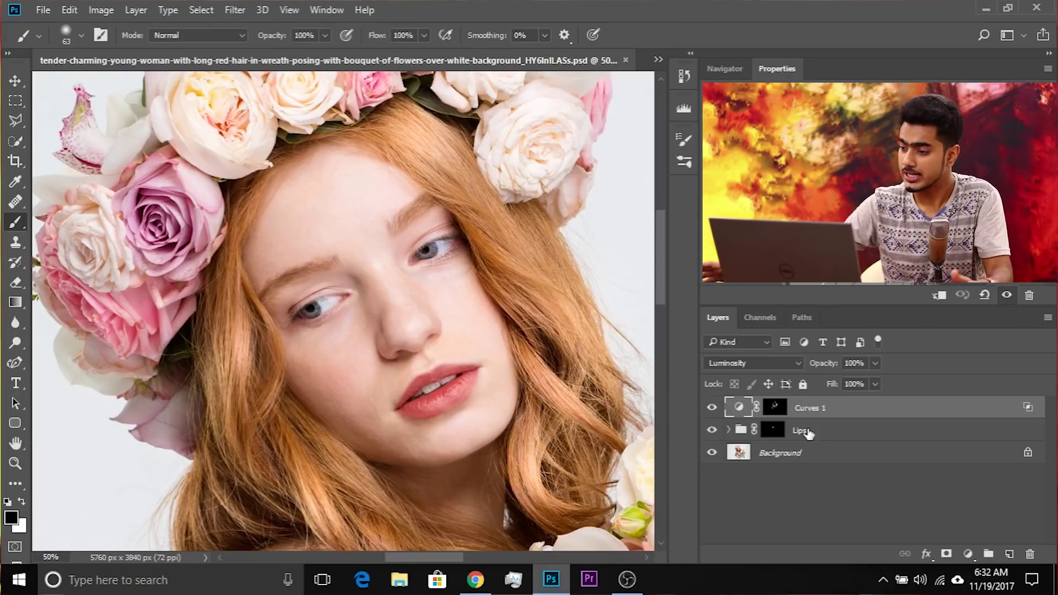
# Add a Curves adjustment layer above Curves 1 with its RGB midpoint lowered to darken, and invert its mask to black.
pyautogui.click(967, 555)
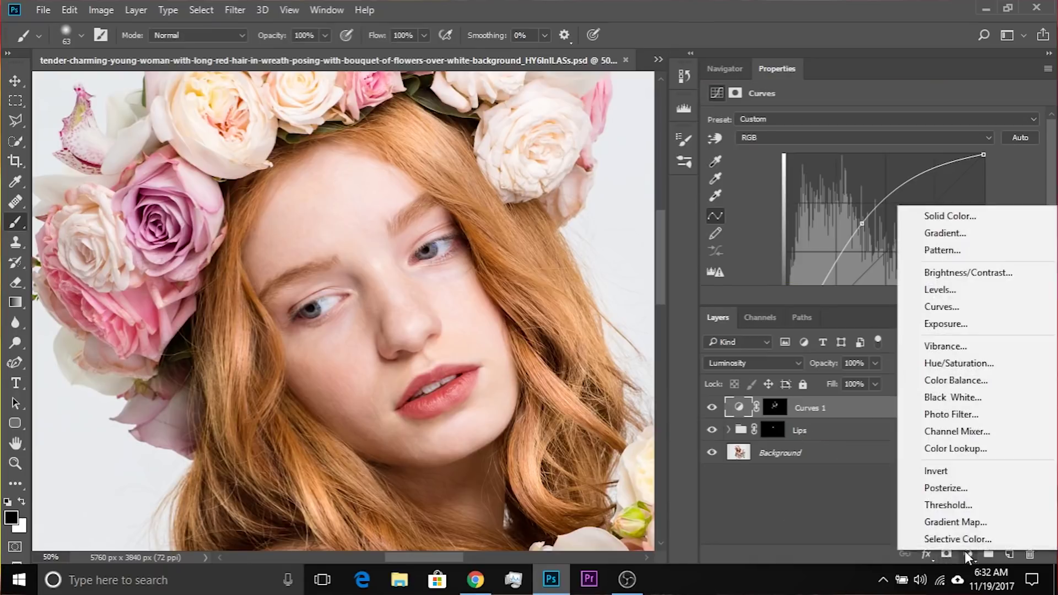
pyautogui.click(939, 304)
pyautogui.moveTo(882, 225); pyautogui.dragTo(904, 244)
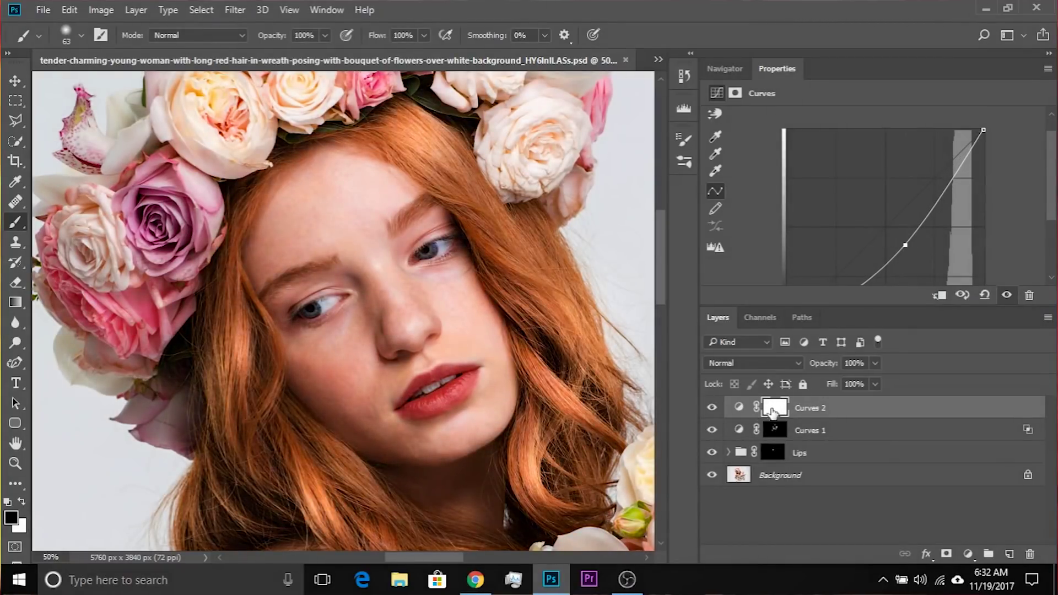
pyautogui.click(768, 411)
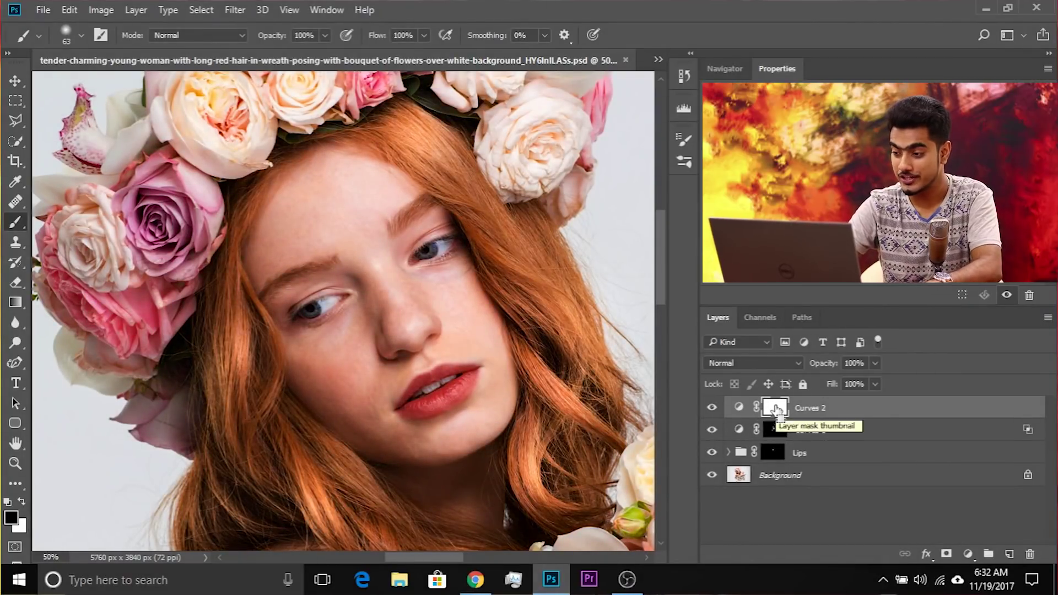
pyautogui.hotkey('ctrl', 'i')
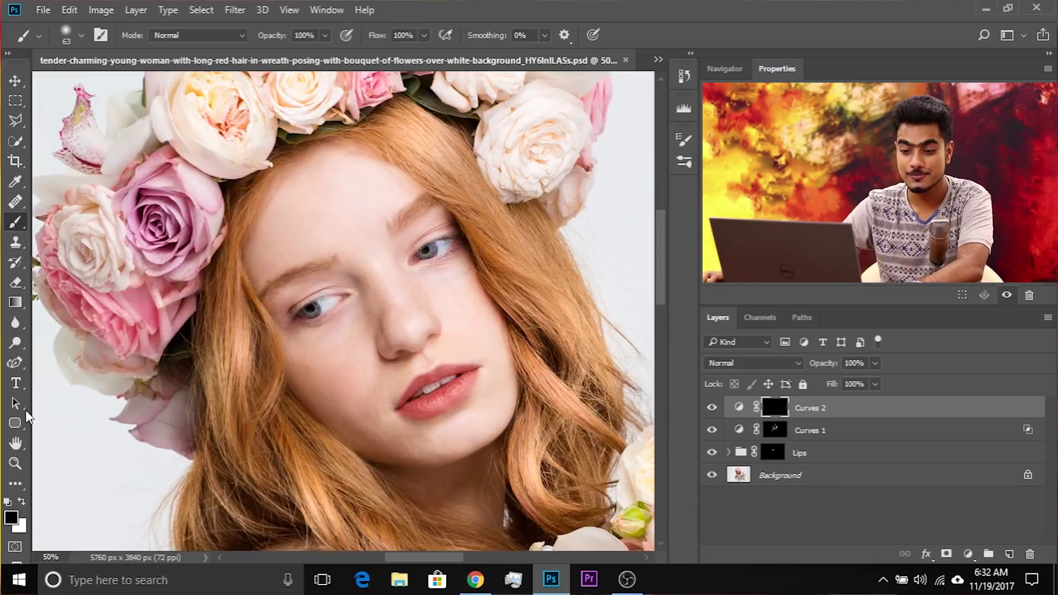
# Paint white on the Curves 2 mask over the hair just below the flower wreath, using a soft brush of about 190 px.
pyautogui.press('x')
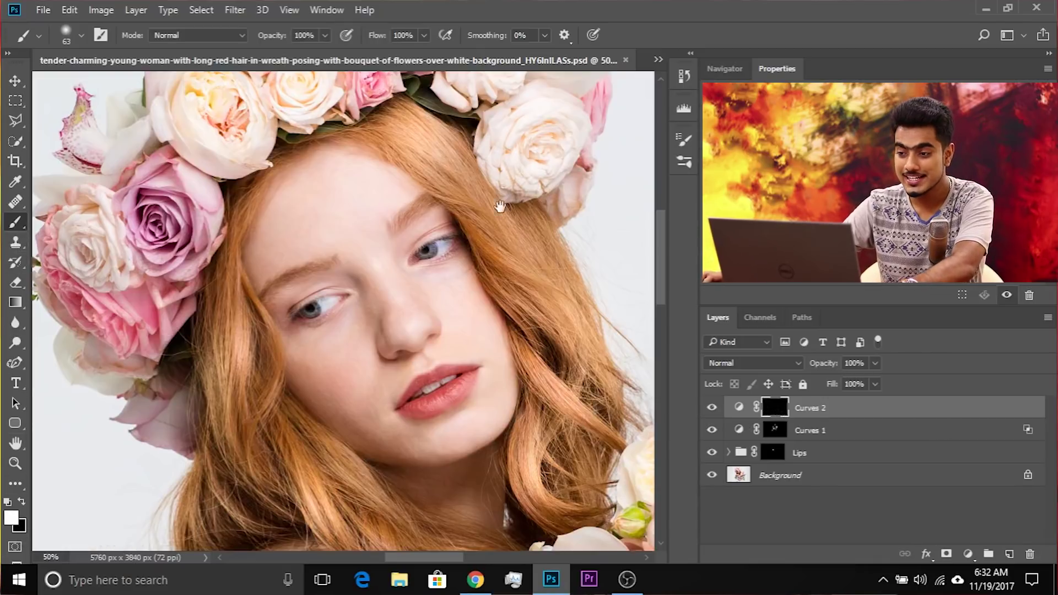
pyautogui.moveTo(492, 226); pyautogui.dragTo(457, 315)
pyautogui.hotkey('ctrl', '+')
pyautogui.hotkey('ctrl', '+')
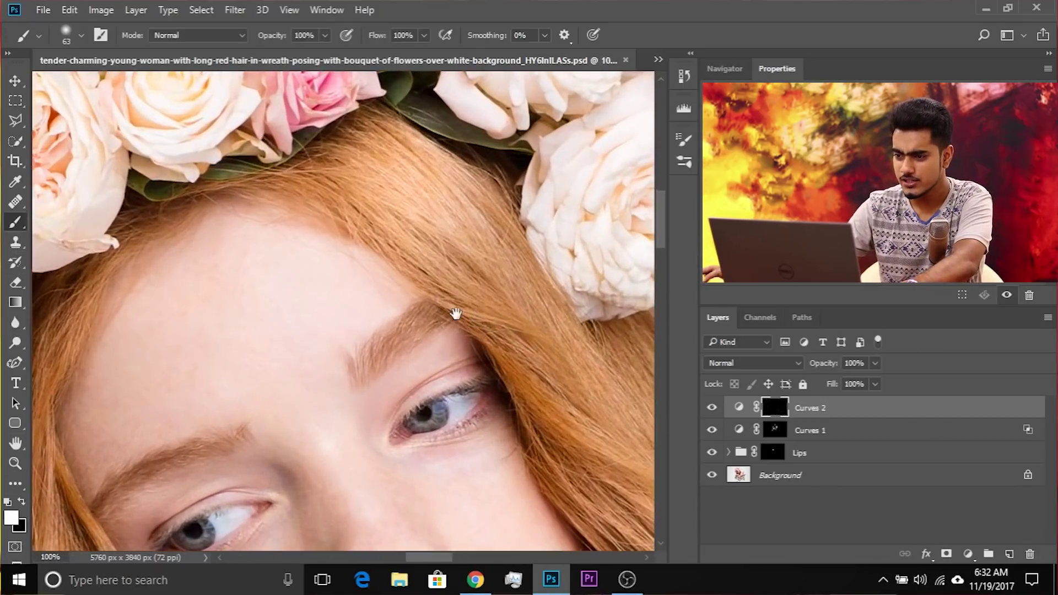
pyautogui.moveTo(465, 276); pyautogui.dragTo(367, 383)
pyautogui.moveTo(292, 319)
pyautogui.mouseDown()
pyautogui.moveTo(344, 324)
pyautogui.moveTo(289, 134)
pyautogui.moveTo(291, 249)
pyautogui.moveTo(260, 276)
pyautogui.mouseUp()
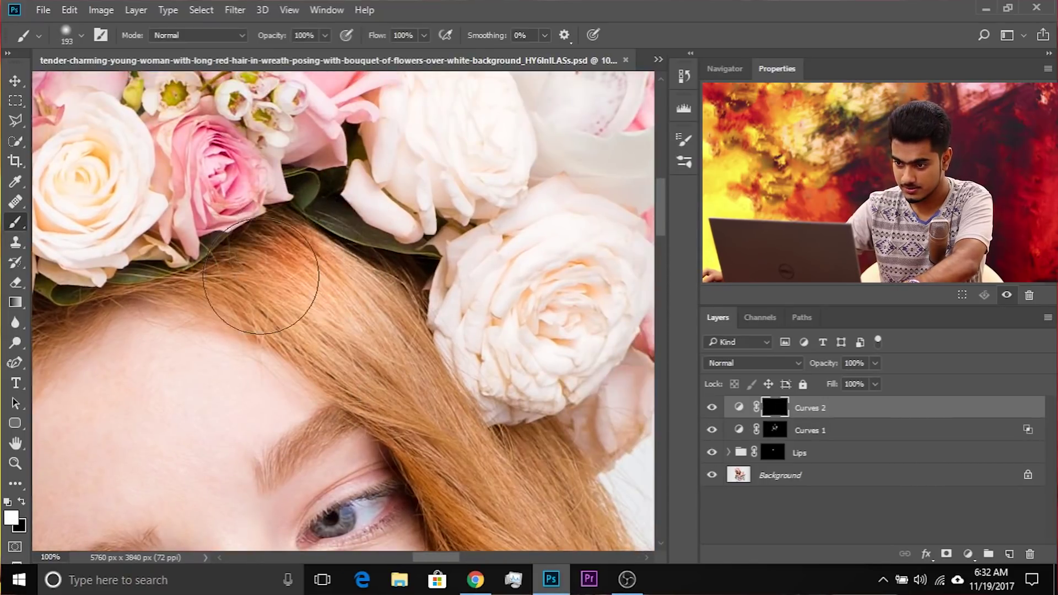
pyautogui.moveTo(442, 289); pyautogui.dragTo(400, 292)
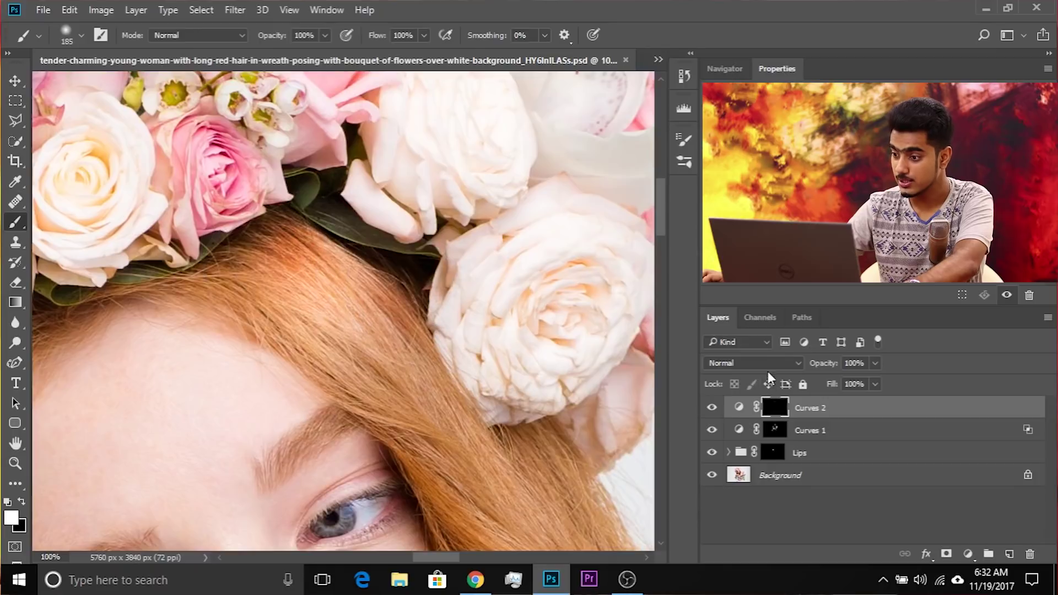
# Set the Curves 2 layer's blend mode to Luminosity and continue painting its darkening down the hair toward the shoulder.
pyautogui.click(766, 362)
pyautogui.click(763, 349)
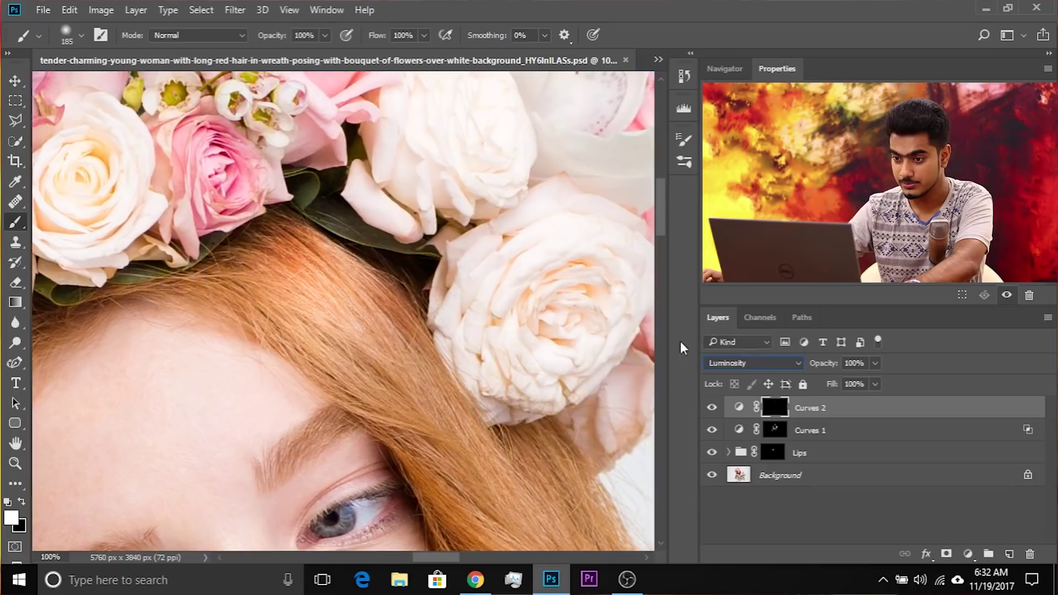
pyautogui.moveTo(406, 345); pyautogui.dragTo(309, 264)
pyautogui.moveTo(436, 330); pyautogui.dragTo(407, 270)
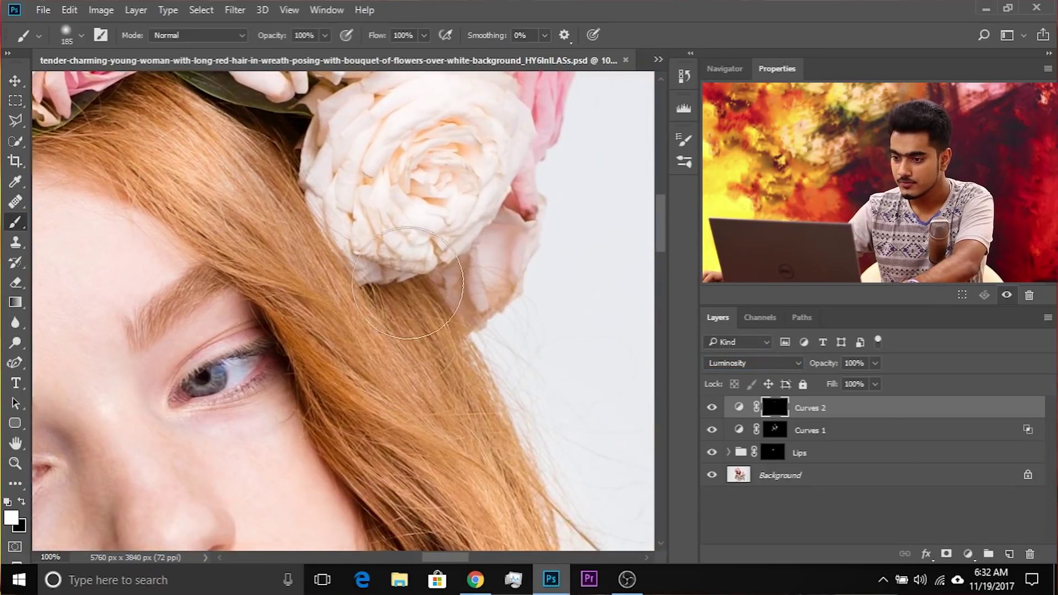
pyautogui.moveTo(384, 403); pyautogui.dragTo(264, 173)
pyautogui.moveTo(361, 353)
pyautogui.mouseDown()
pyautogui.moveTo(485, 177)
pyautogui.moveTo(607, 110)
pyautogui.mouseUp()
pyautogui.moveTo(237, 474)
pyautogui.mouseDown()
pyautogui.moveTo(394, 286)
pyautogui.moveTo(397, 265)
pyautogui.mouseUp()
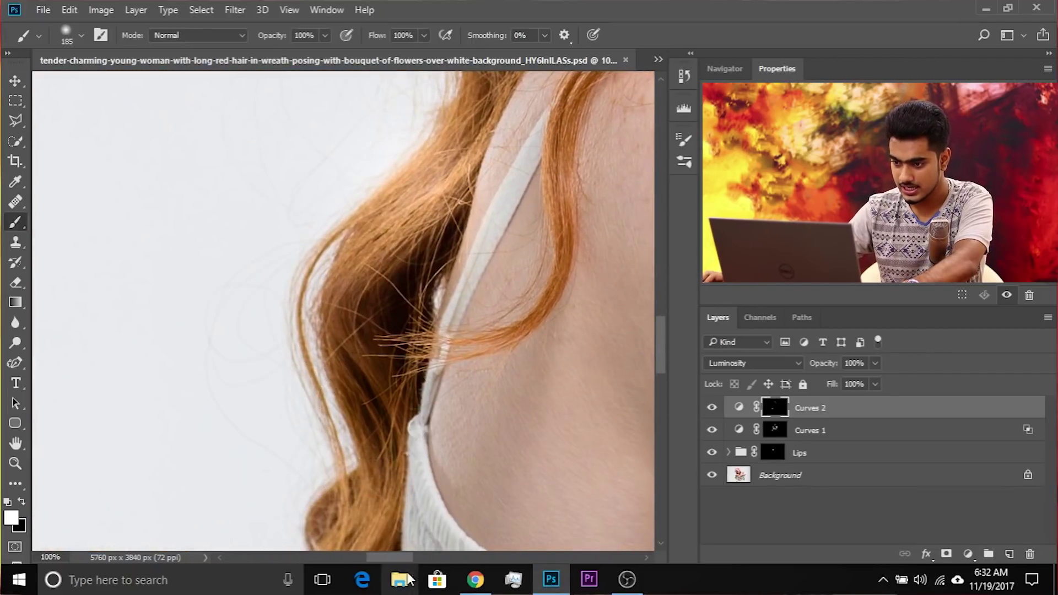
pyautogui.moveTo(518, 457); pyautogui.dragTo(81, 328)
pyautogui.moveTo(265, 308); pyautogui.dragTo(336, 571)
# Paint white on the Curves 2 mask over the hair edge between the wreath and the bouquet, using a soft brush of about 150 px.
pyautogui.hotkey('ctrl', '-')
pyautogui.hotkey('ctrl', '-')
pyautogui.hotkey('ctrl', '-')
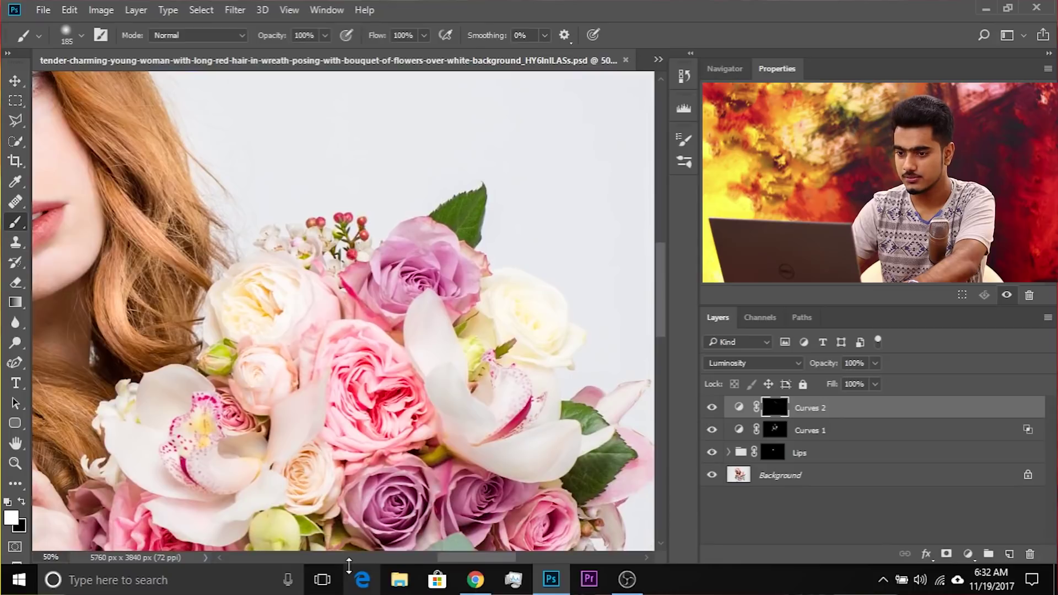
pyautogui.moveTo(171, 506); pyautogui.dragTo(386, 295)
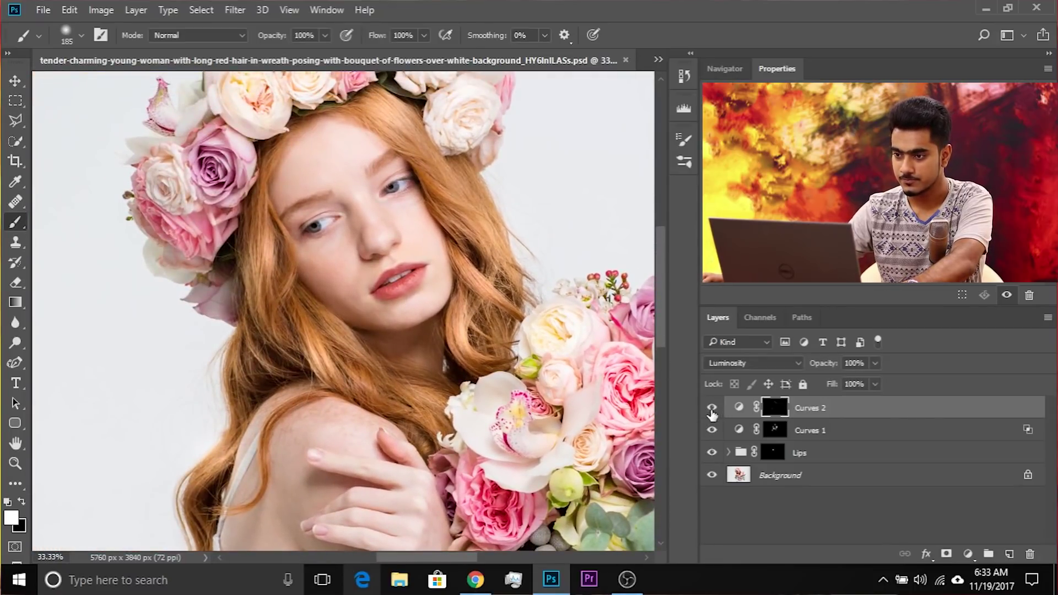
pyautogui.moveTo(406, 125); pyautogui.dragTo(318, 186)
pyautogui.hotkey('ctrl', '+')
pyautogui.scroll(1, 322, 187)
pyautogui.moveTo(253, 303); pyautogui.dragTo(164, 359)
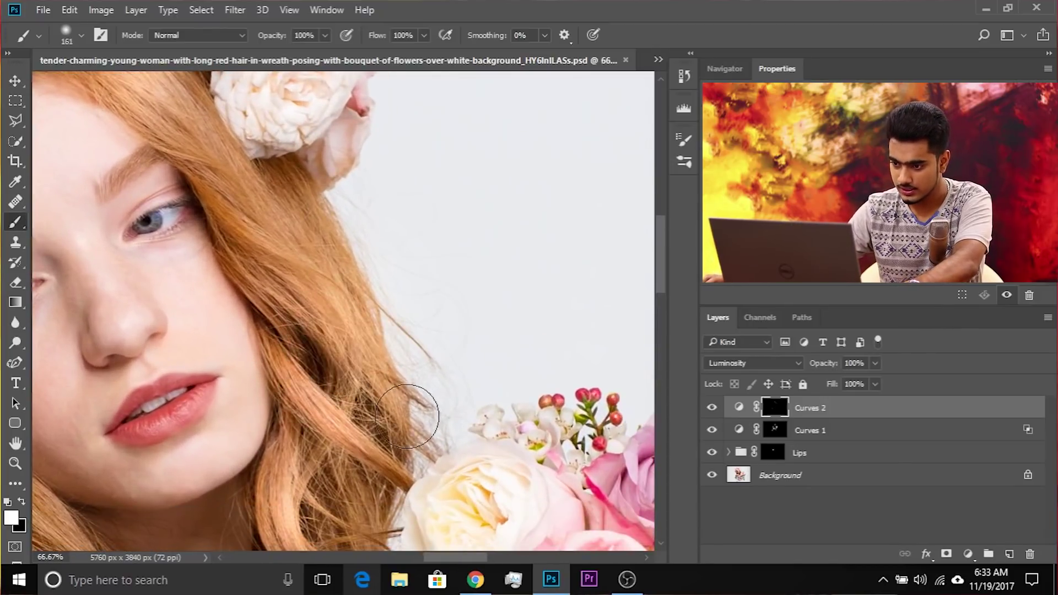
pyautogui.moveTo(407, 416); pyautogui.dragTo(405, 419)
pyautogui.keyDown('alt'); pyautogui.rightClick(371, 305); pyautogui.keyUp('alt')
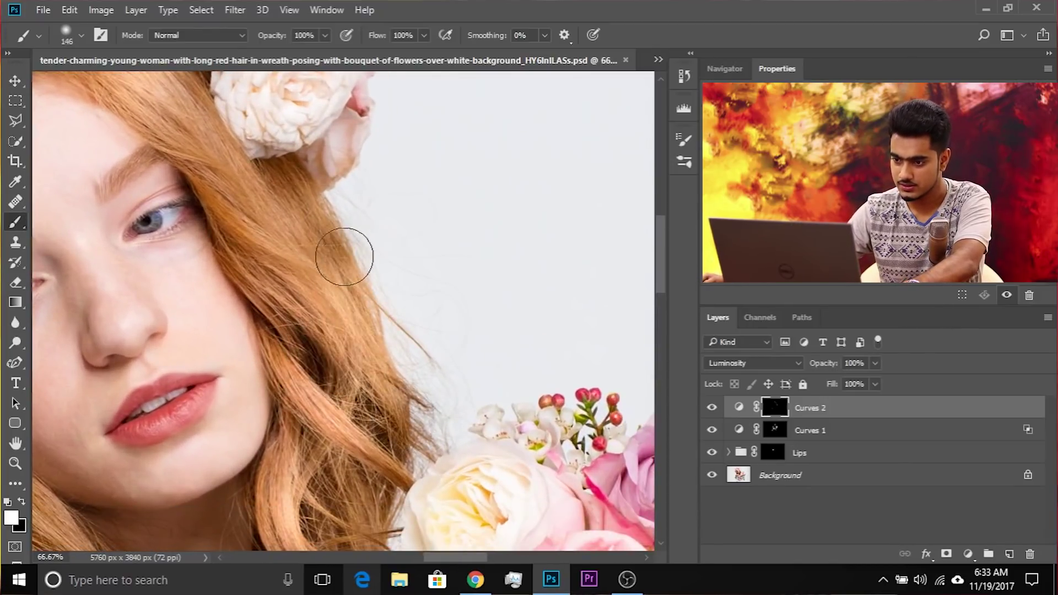
pyautogui.scroll(-3, 390, 313)
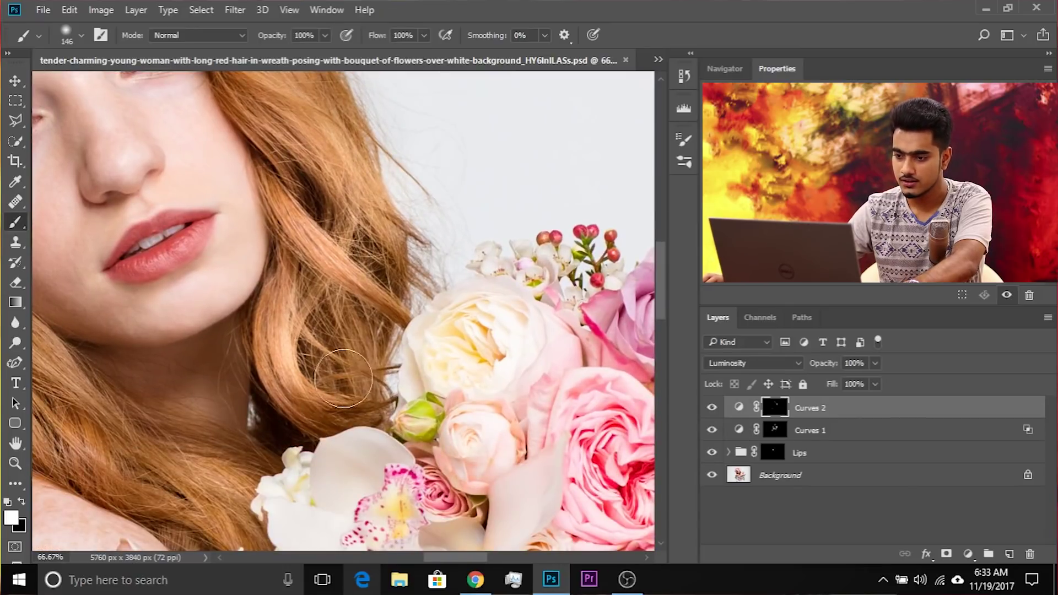
# Paint white on the Curves 2 mask over the shadowed hair above the bare shoulder, undoing and redoing the first stroke.
pyautogui.hscroll(-5, 308, 309)
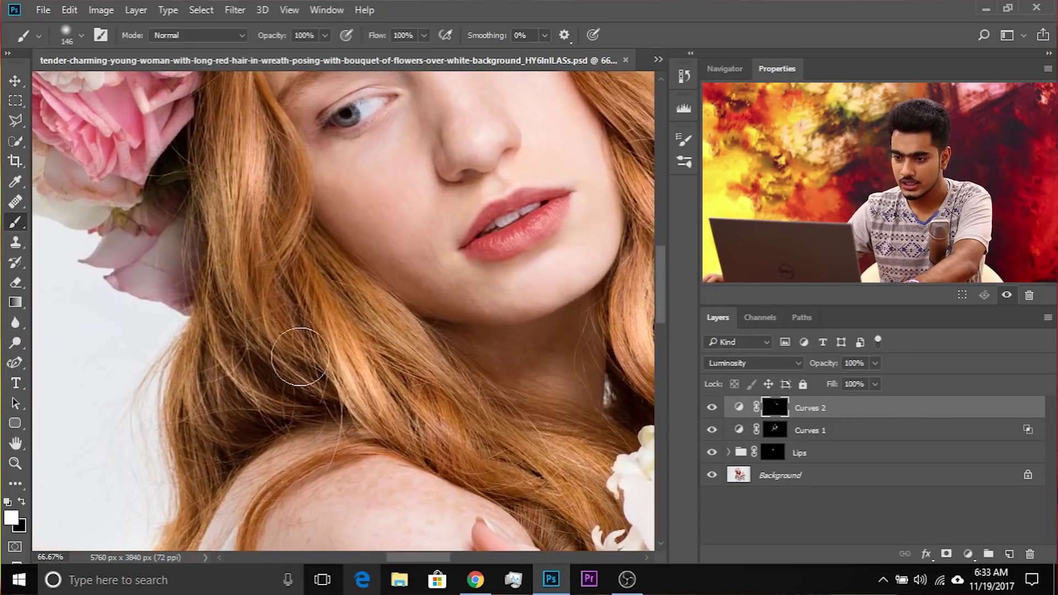
pyautogui.moveTo(271, 301); pyautogui.dragTo(284, 402)
pyautogui.hotkey('ctrl', 'z')
pyautogui.moveTo(279, 309); pyautogui.dragTo(291, 313)
pyautogui.moveTo(441, 326); pyautogui.dragTo(359, 470)
pyautogui.hotkey('ctrl', '-')
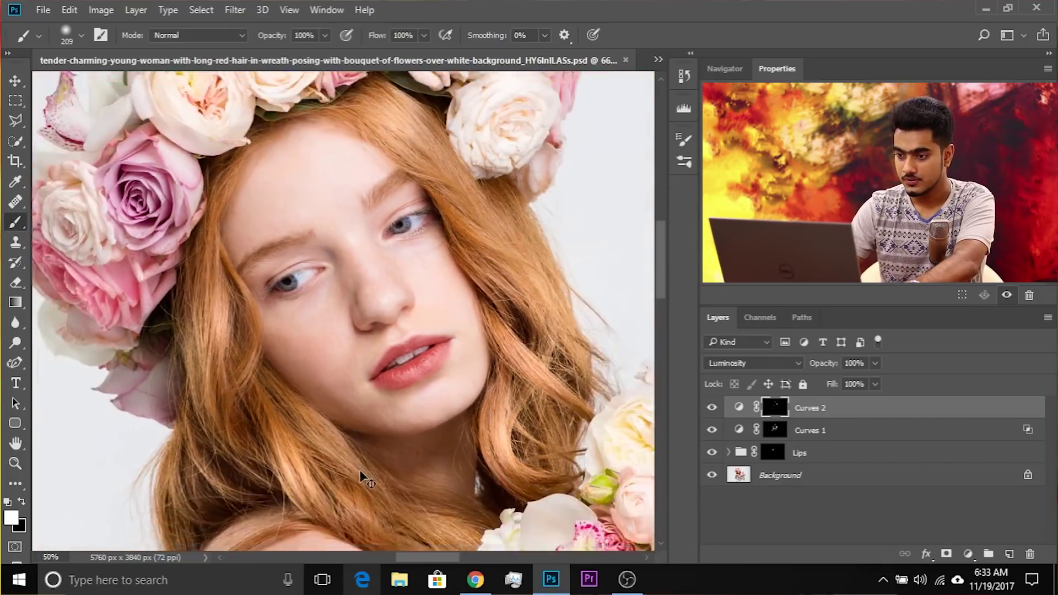
pyautogui.hotkey('ctrl', '-')
pyautogui.moveTo(427, 372); pyautogui.dragTo(403, 370)
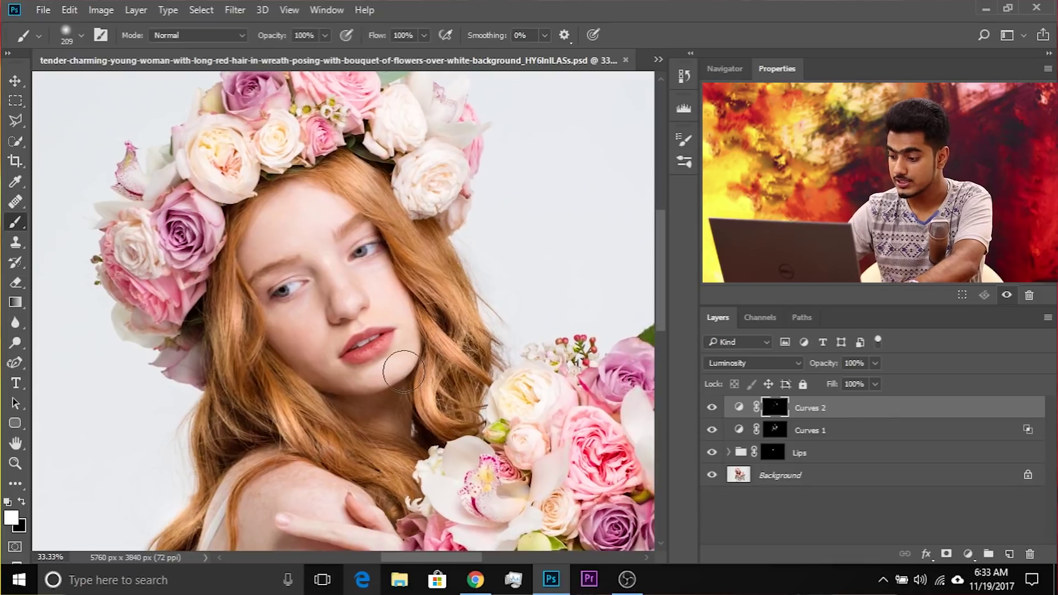
# With the Curves 2 mask shown as a red overlay, paint black over the spill on the background beside the hair, and restore white as foreground.
pyautogui.press('\\')
pyautogui.press('x')
pyautogui.moveTo(449, 243); pyautogui.dragTo(383, 266)
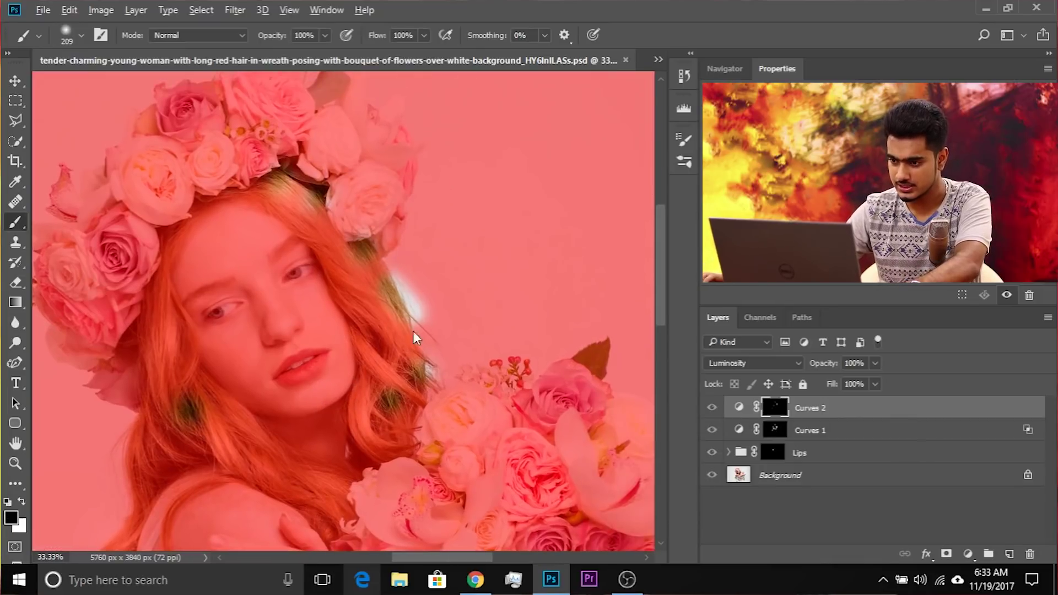
pyautogui.moveTo(413, 331); pyautogui.dragTo(400, 331)
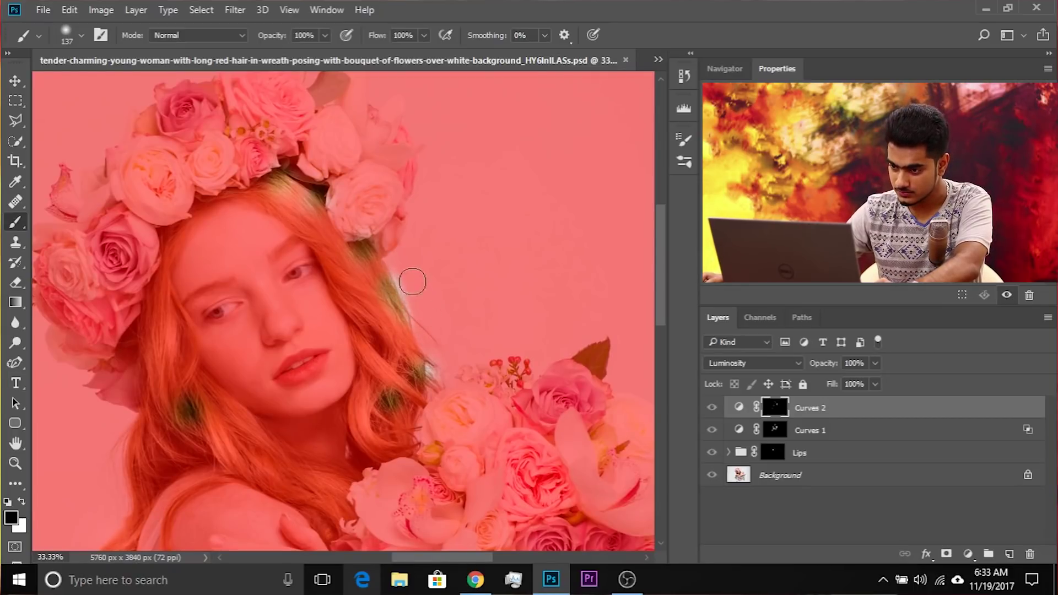
pyautogui.scroll(3, 428, 309)
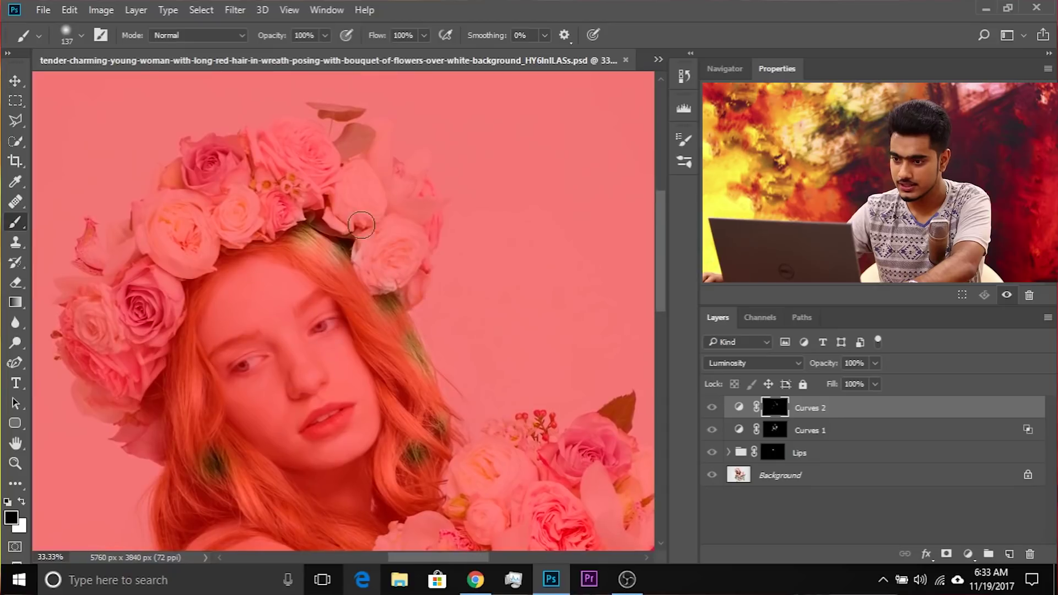
pyautogui.moveTo(236, 274)
pyautogui.mouseDown()
pyautogui.moveTo(363, 272)
pyautogui.moveTo(362, 239)
pyautogui.moveTo(404, 282)
pyautogui.moveTo(366, 300)
pyautogui.mouseUp()
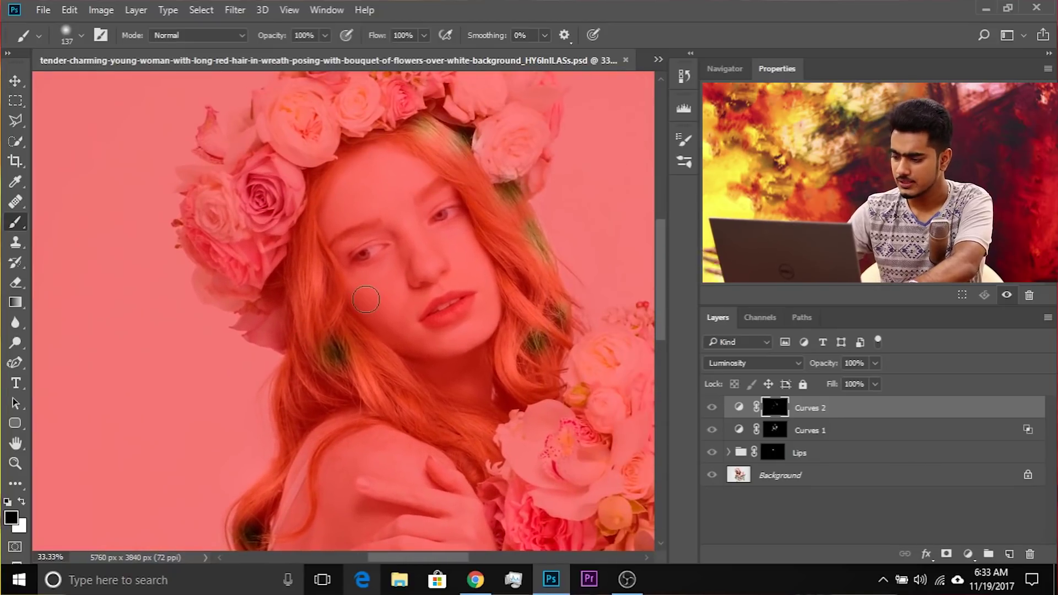
pyautogui.press('q')
pyautogui.hotkey('ctrl', '-')
pyautogui.press('x')
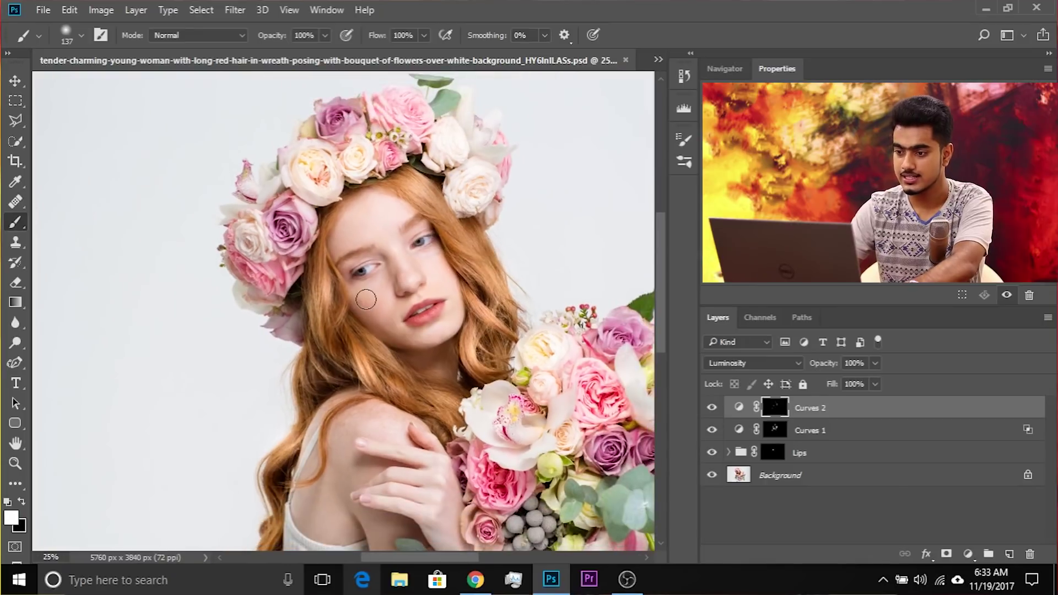
# Compare the retouched portrait with the original Background layer alone.
pyautogui.moveTo(652, 319); pyautogui.dragTo(617, 321)
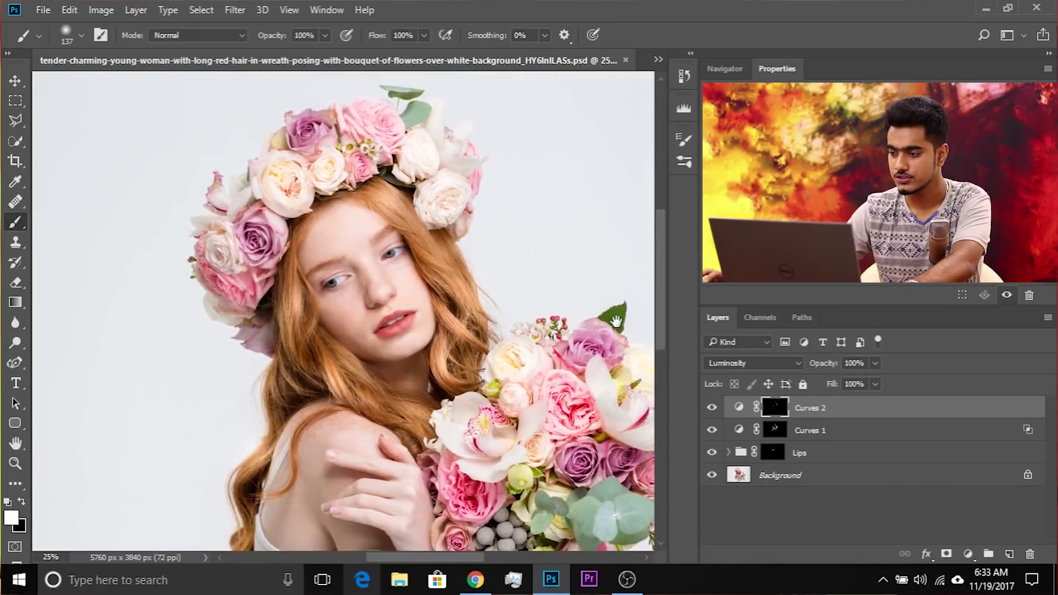
pyautogui.keyDown('alt'); pyautogui.click(712, 477); pyautogui.keyUp('alt')
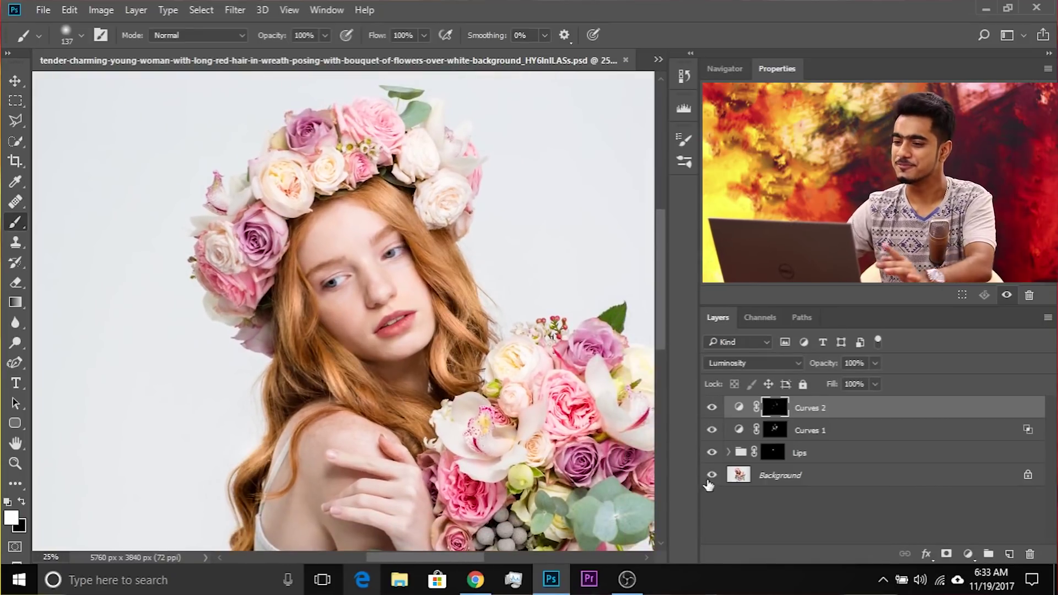